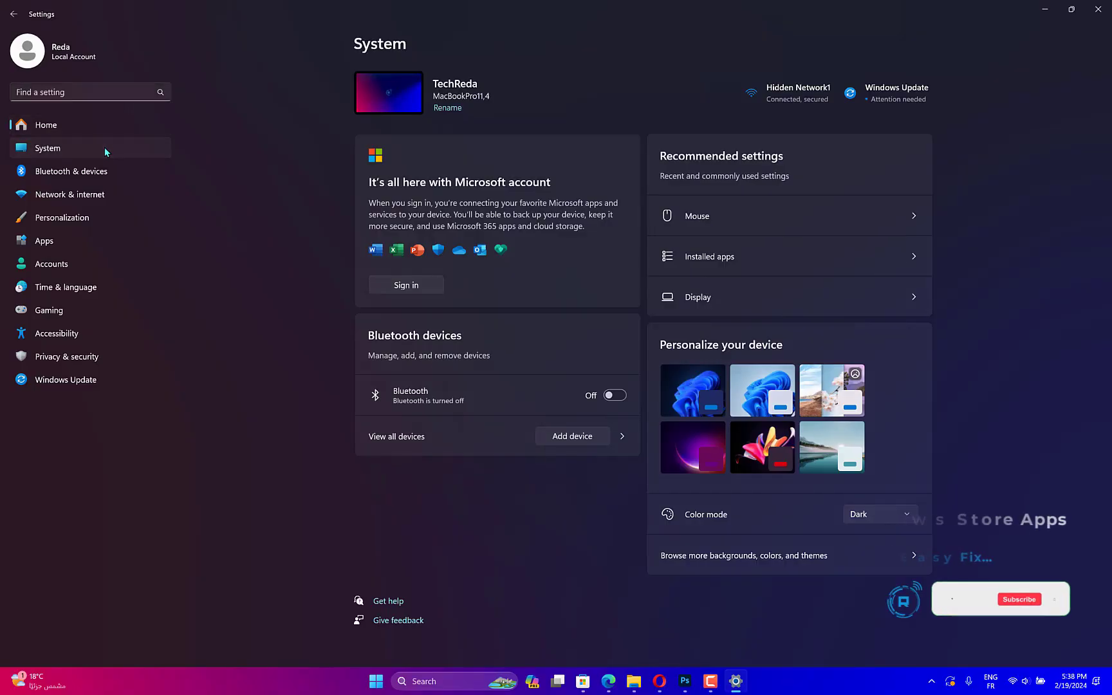
- Go to System > Troubleshoot > Other troubleshooters to show the troubleshooter list
{"action": "left_click", "coordinate": [104, 147]}
{"action": "scroll", "coordinate": [472, 289], "scroll_direction": "down", "scroll_amount": 3}
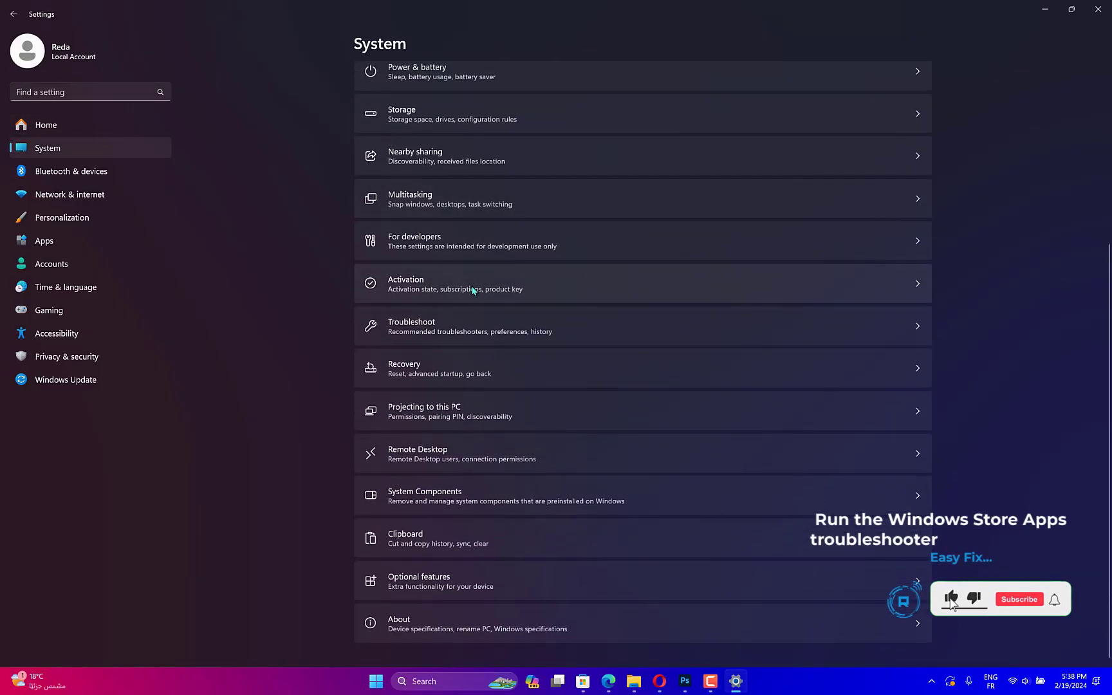
{"action": "left_click", "coordinate": [478, 314]}
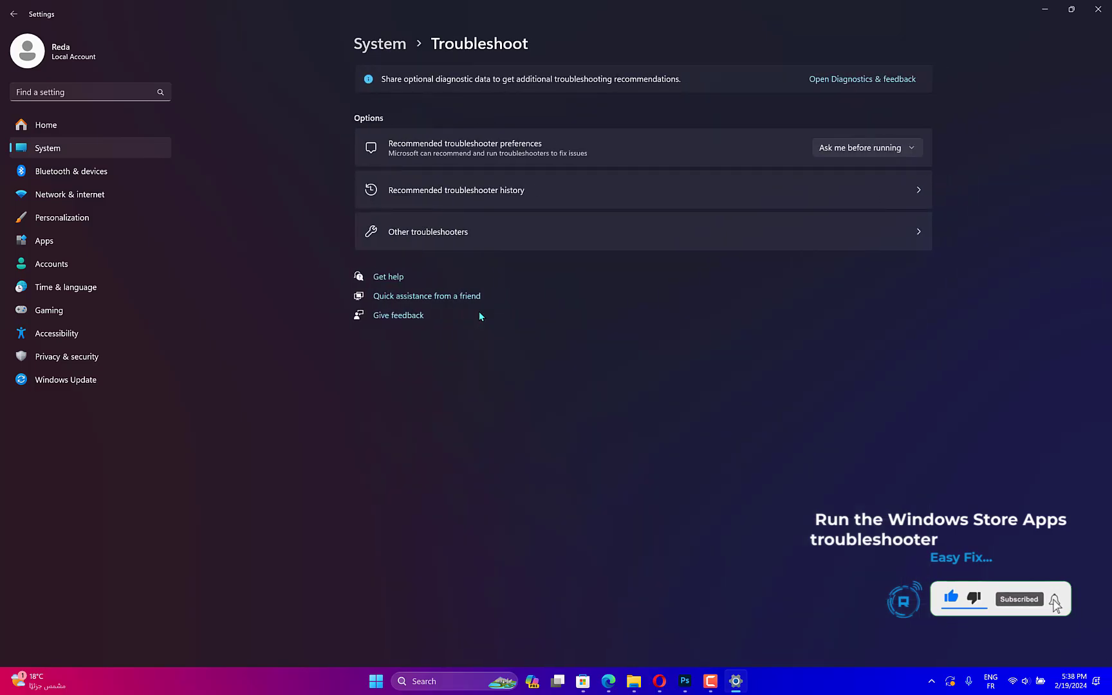
{"action": "left_click", "coordinate": [507, 236]}
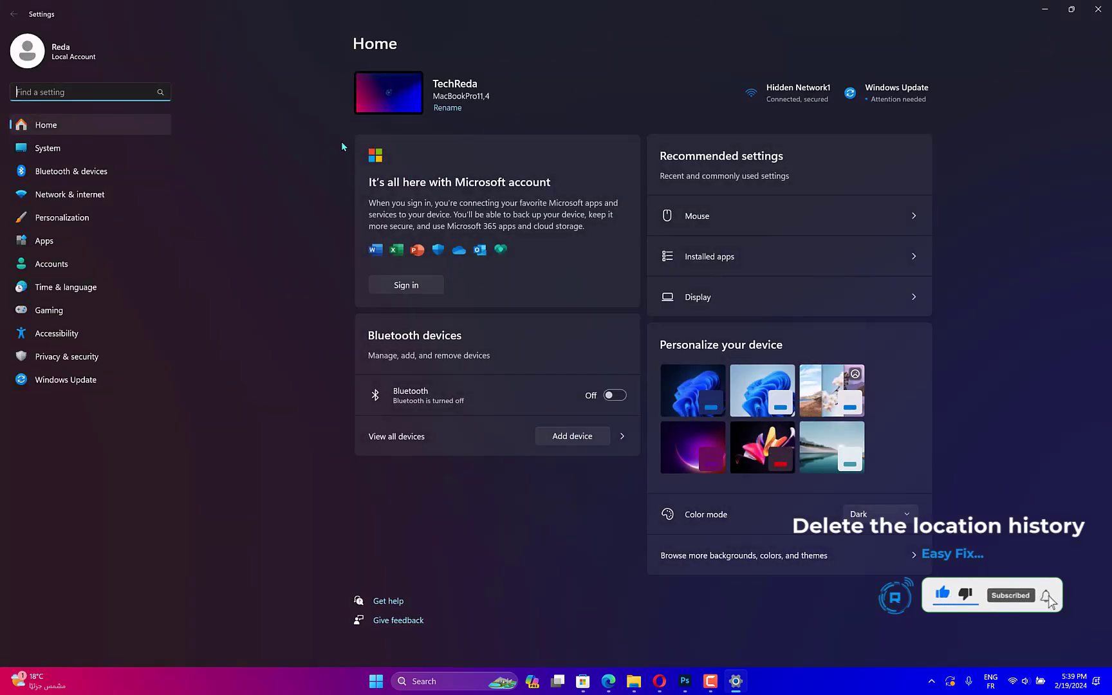
- Clear the Location history on the Privacy & security > Location page
{"action": "left_click", "coordinate": [90, 355]}
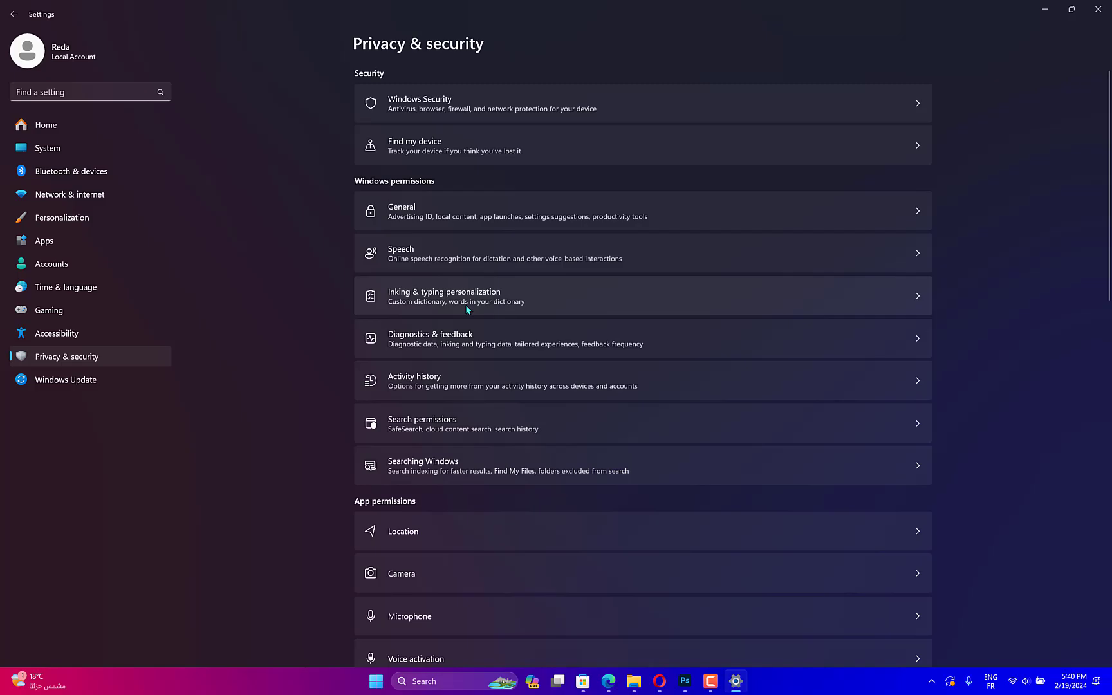
{"action": "left_click", "coordinate": [833, 513]}
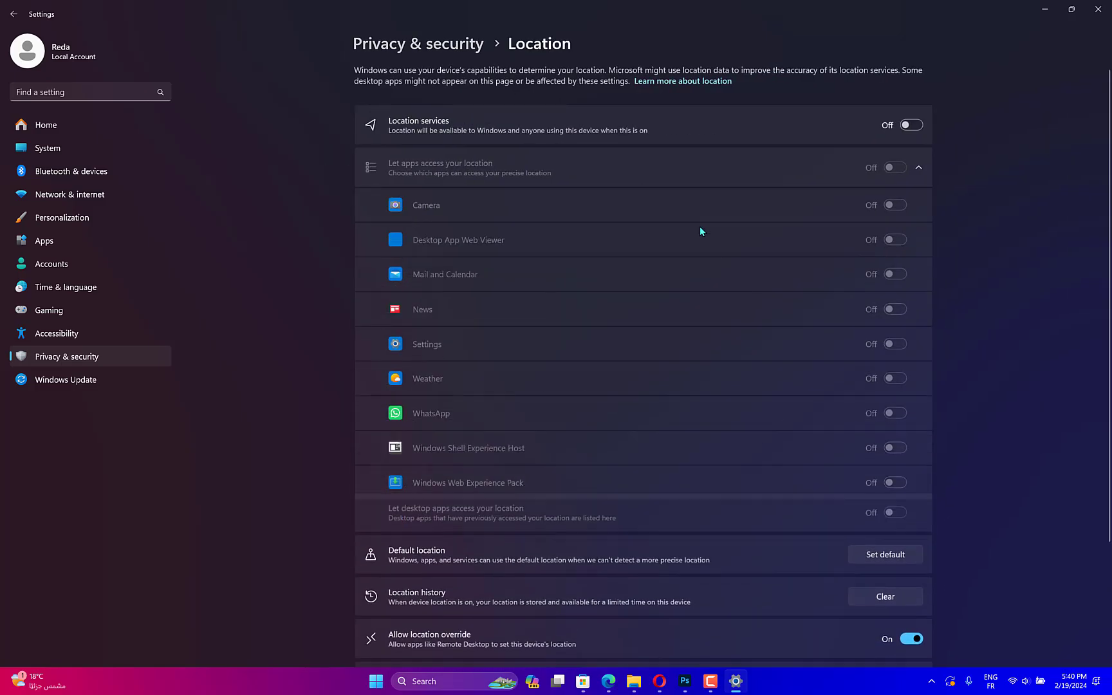
{"action": "scroll", "coordinate": [914, 483], "scroll_direction": "down", "scroll_amount": 3}
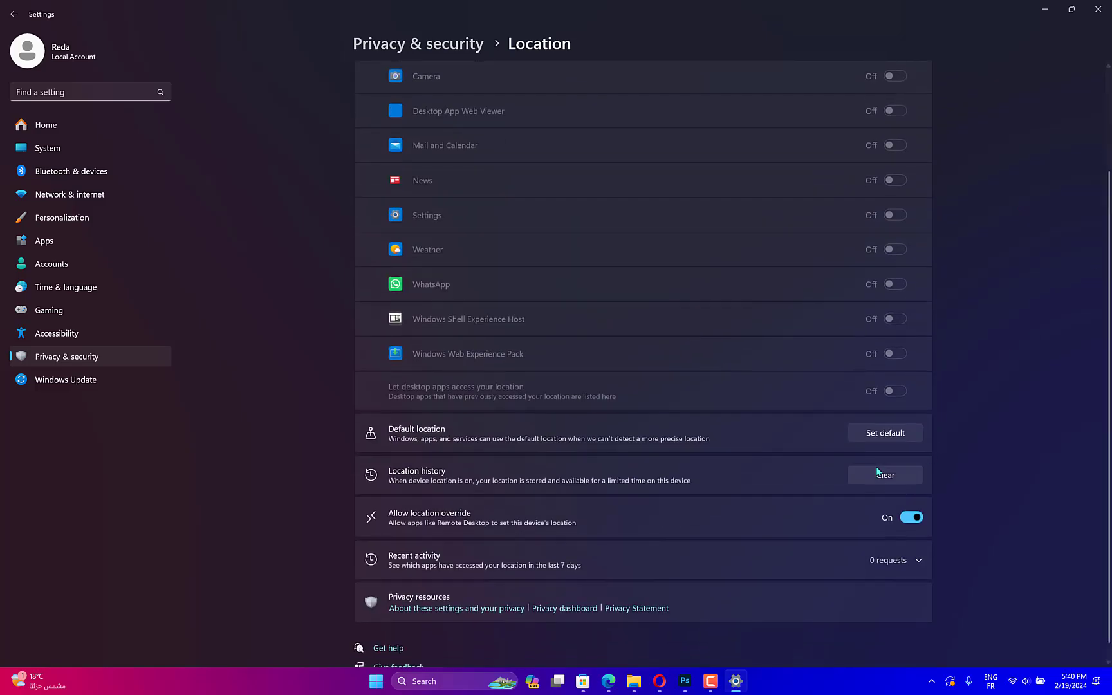
{"action": "left_click", "coordinate": [878, 478]}
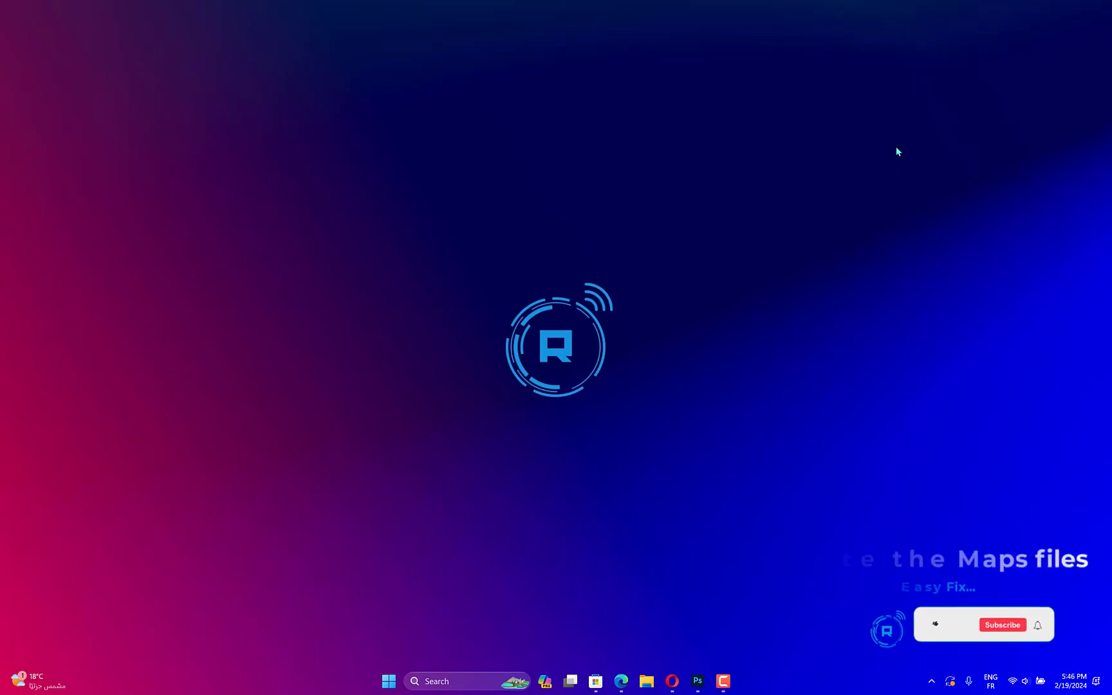
- Browse to C:\Program Files\WindowsApps in maximized File Explorer and select the WindowsMaps_2022 folder
{"action": "key", "text": "super+e"}
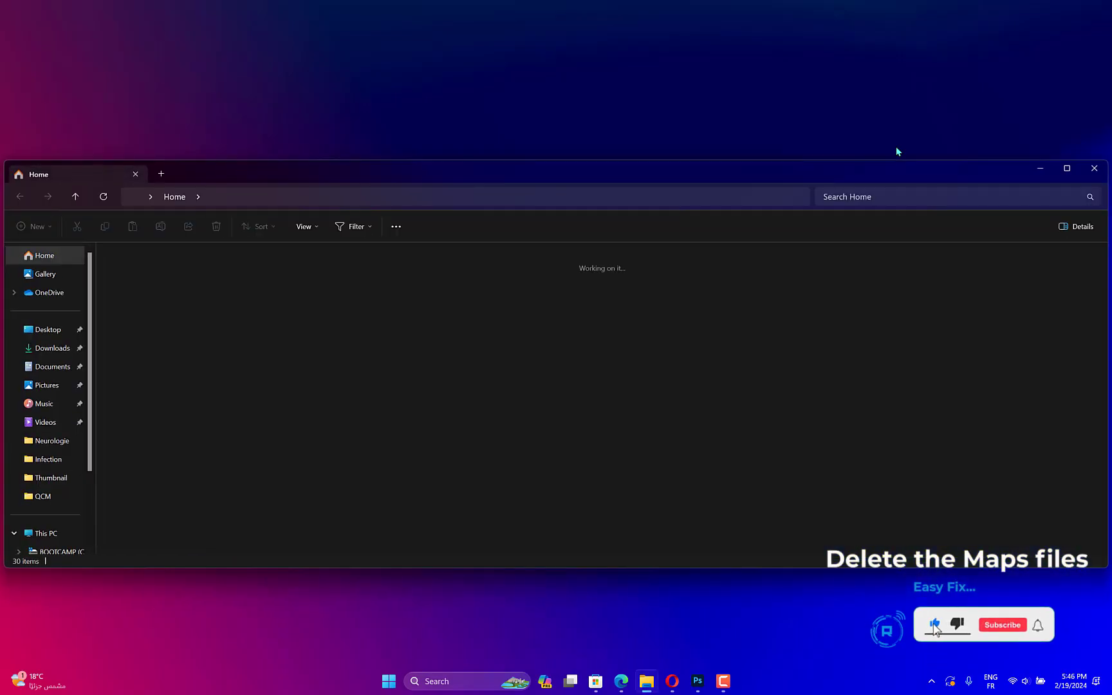
{"action": "left_click", "coordinate": [291, 201]}
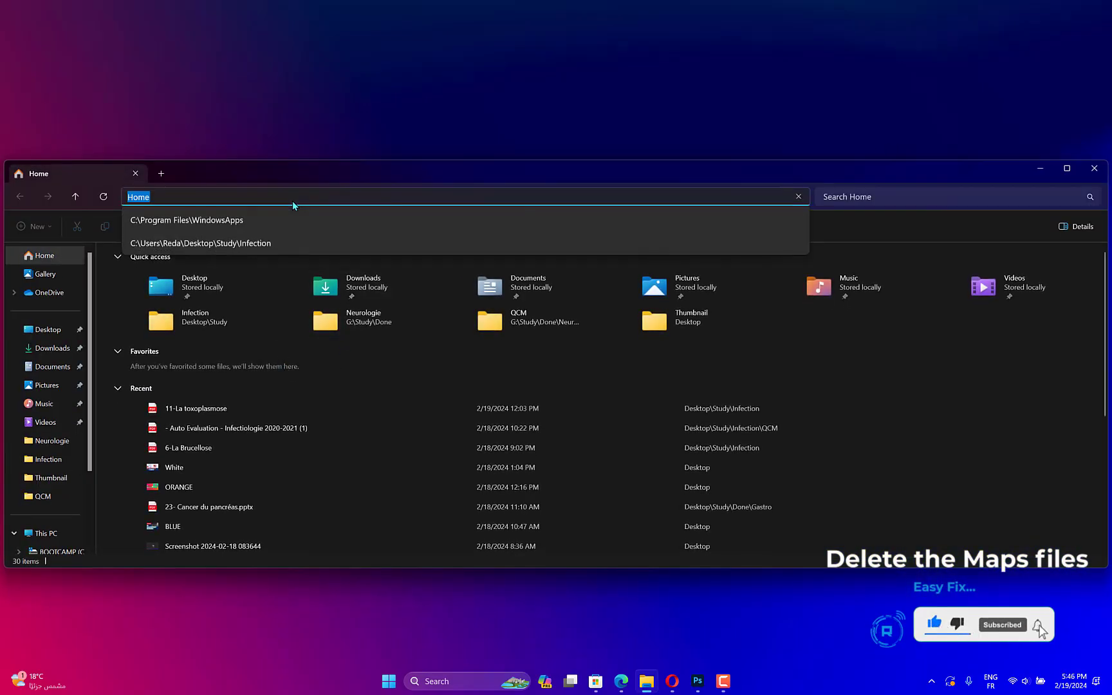
{"action": "type", "text": "C:\\Program Files\\WindowsApps"}
{"action": "key", "text": "Return"}
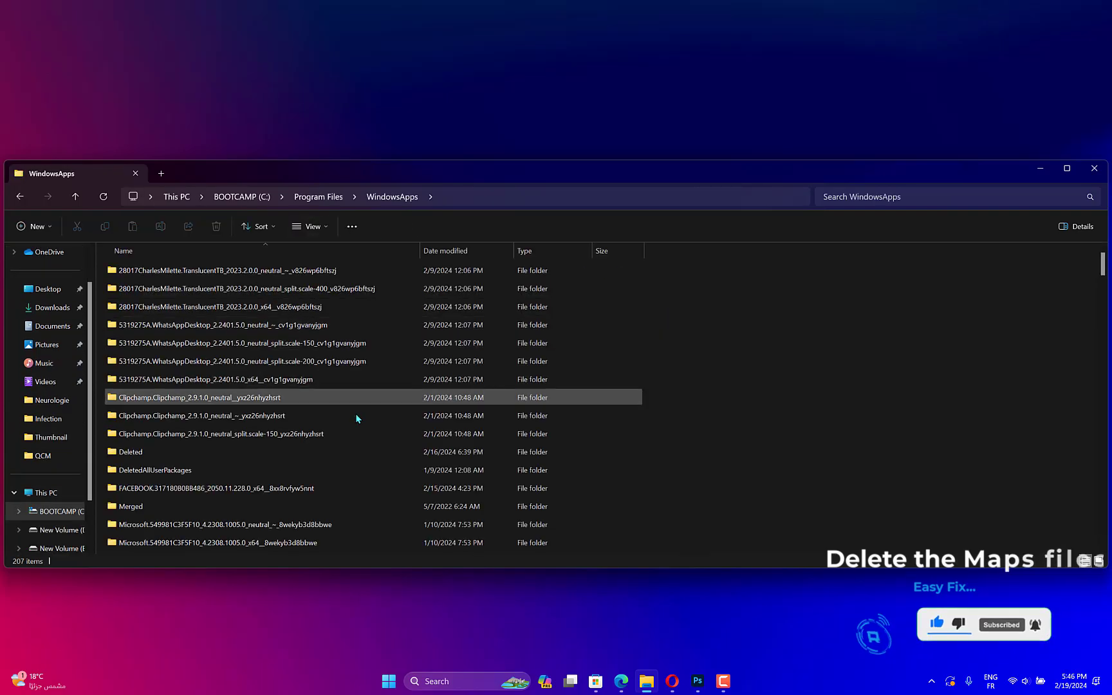
{"action": "left_click", "coordinate": [356, 433]}
{"action": "scroll", "coordinate": [357, 426], "scroll_direction": "down", "scroll_amount": 5}
{"action": "double_click", "coordinate": [386, 178]}
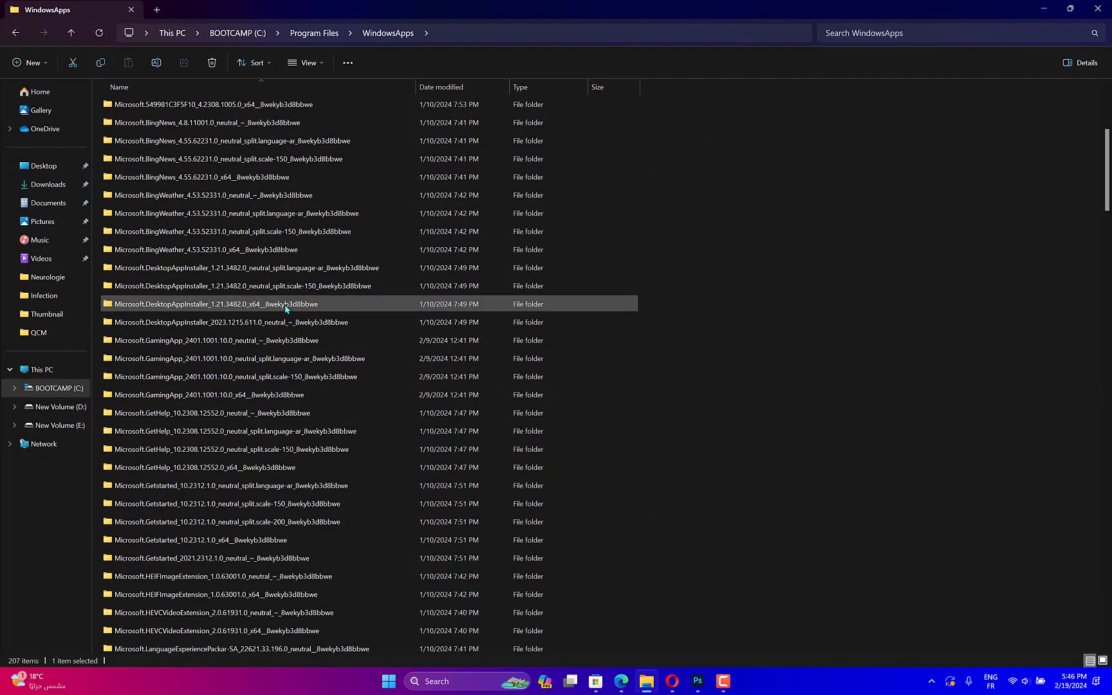
{"action": "scroll", "coordinate": [252, 313], "scroll_direction": "down", "scroll_amount": 5}
{"action": "scroll", "coordinate": [254, 318], "scroll_direction": "down", "scroll_amount": 5}
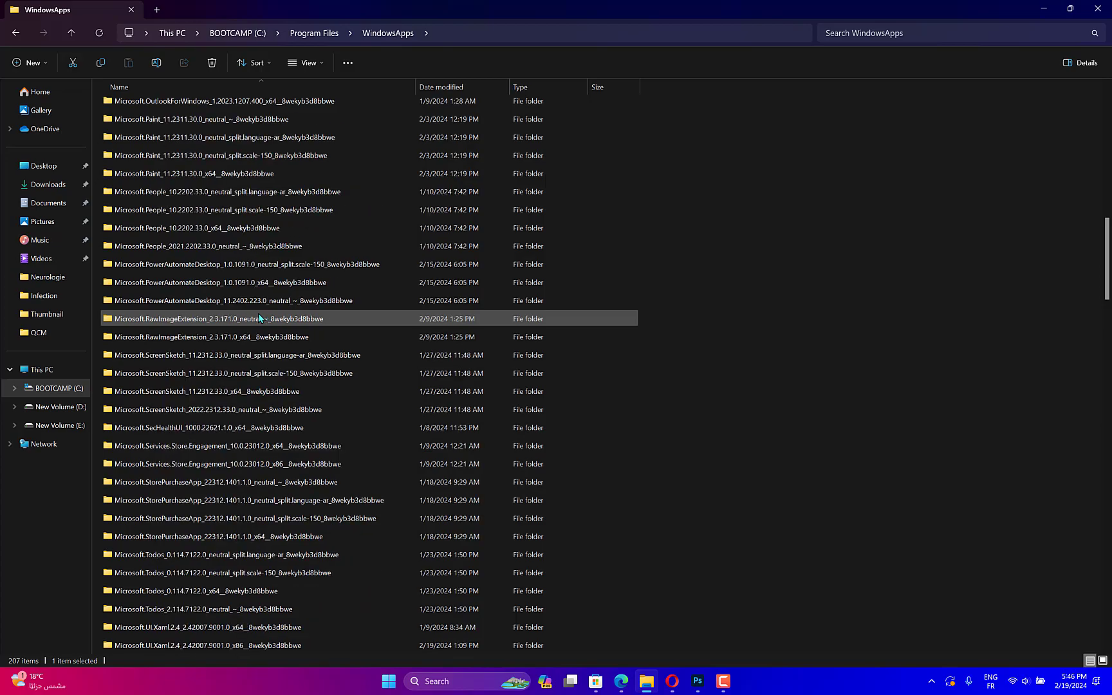
{"action": "scroll", "coordinate": [259, 318], "scroll_direction": "down", "scroll_amount": 5}
{"action": "scroll", "coordinate": [258, 318], "scroll_direction": "down", "scroll_amount": 5}
{"action": "scroll", "coordinate": [258, 318], "scroll_direction": "down", "scroll_amount": 5}
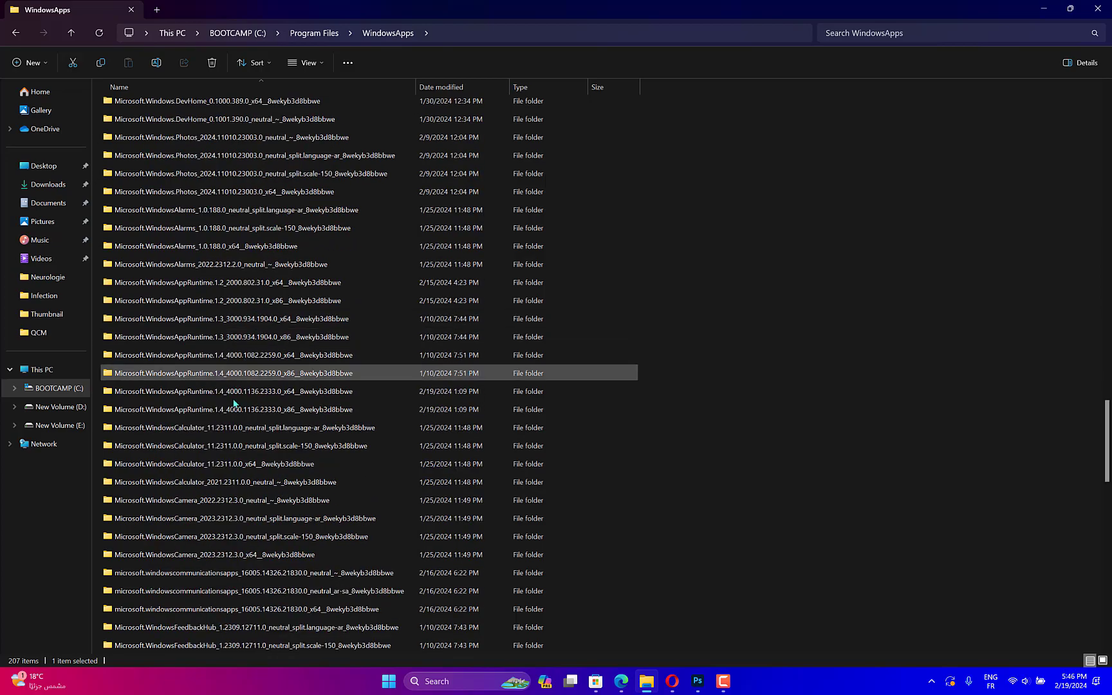
{"action": "scroll", "coordinate": [269, 510], "scroll_direction": "down", "scroll_amount": 5}
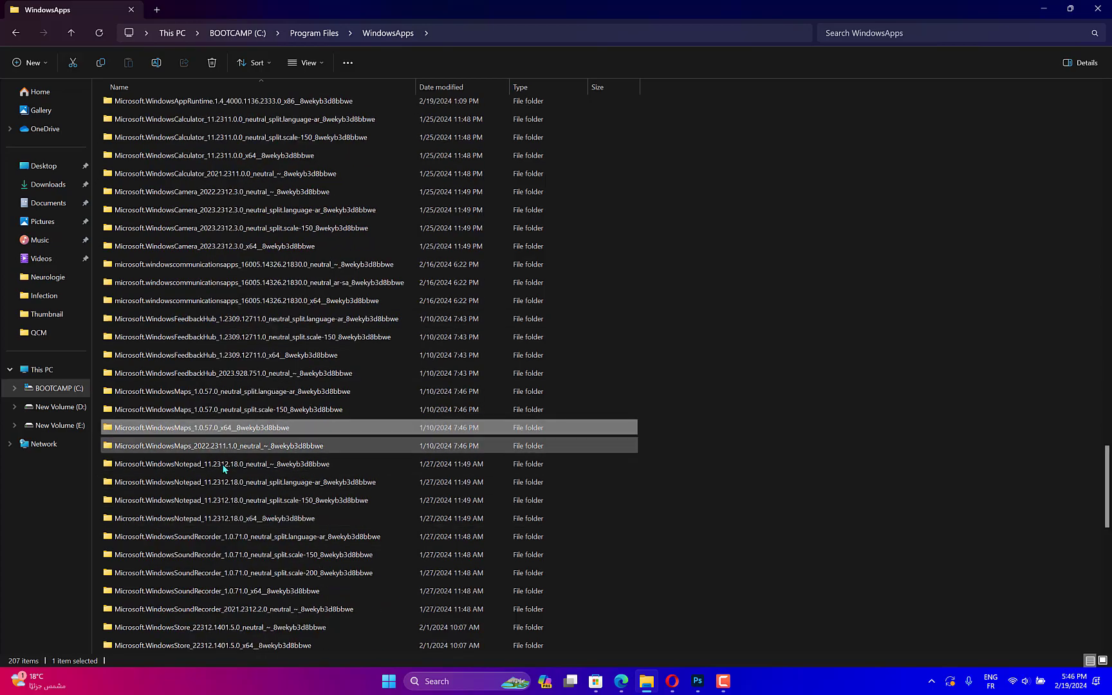
{"action": "left_click", "coordinate": [267, 453]}
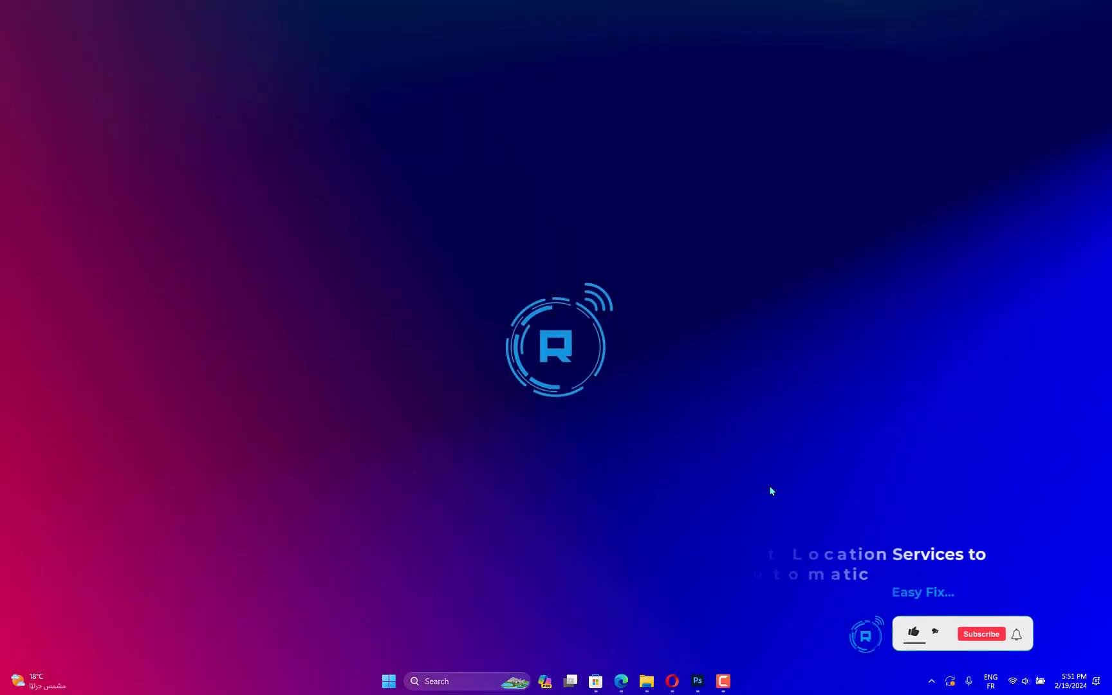
- Run services.msc from the Run dialog, moved to the screen centre
{"action": "key", "text": "super+r"}
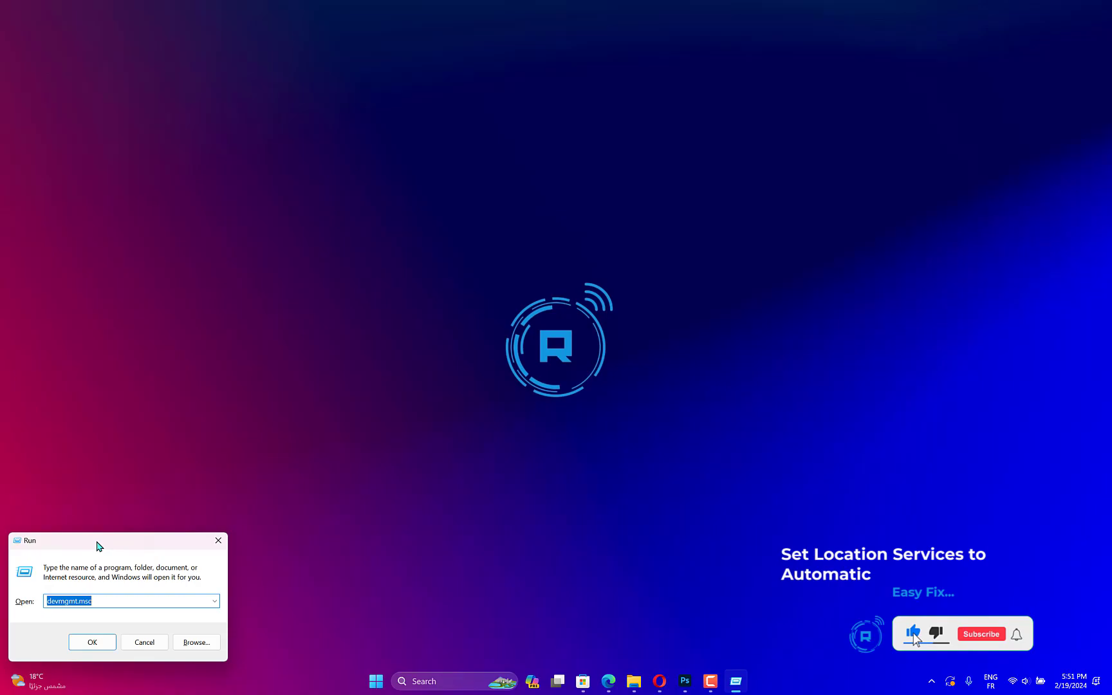
{"action": "left_click_drag", "start_coordinate": [95, 543], "coordinate": [549, 347]}
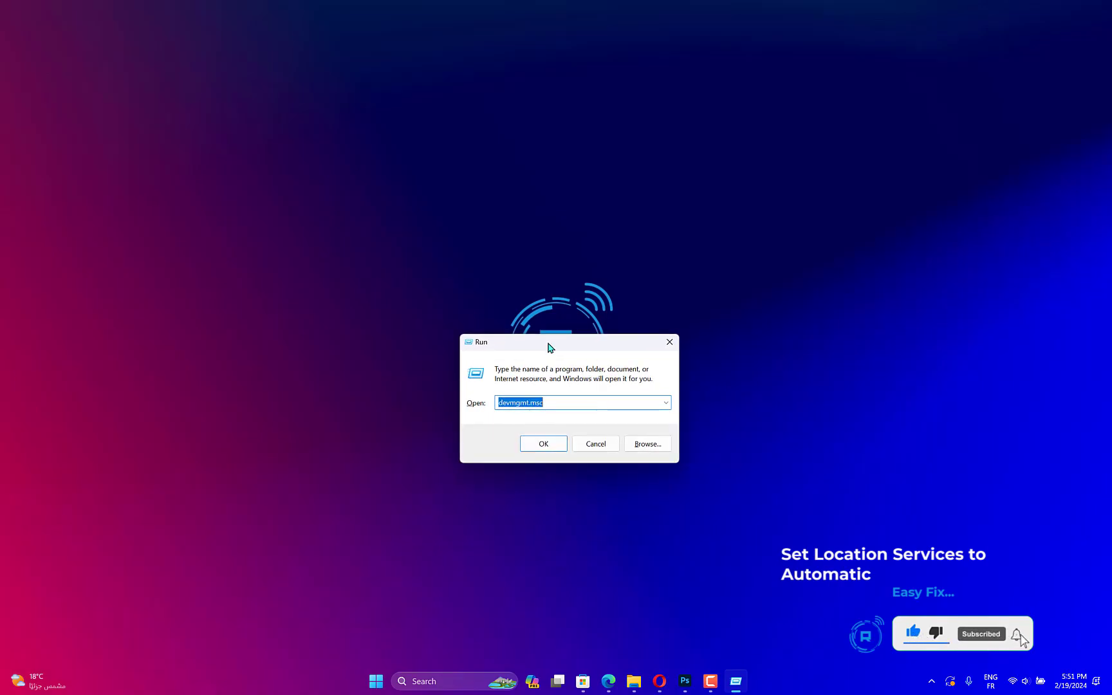
{"action": "type", "text": "service"}
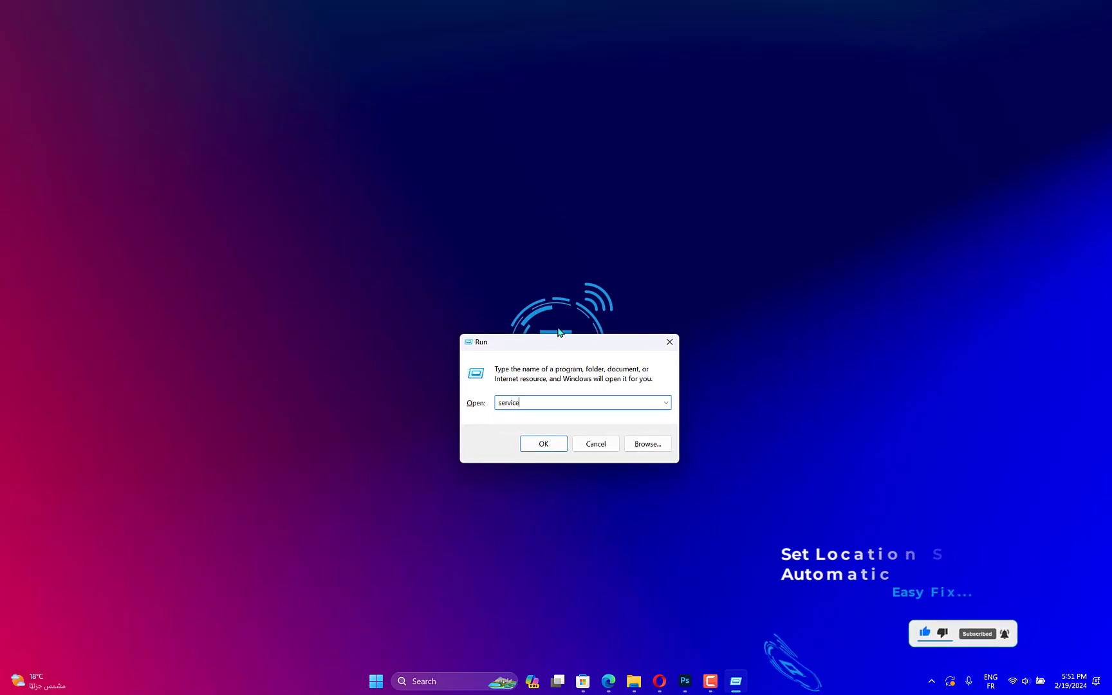
{"action": "type", "text": "s.msc"}
{"action": "key", "text": "Return"}
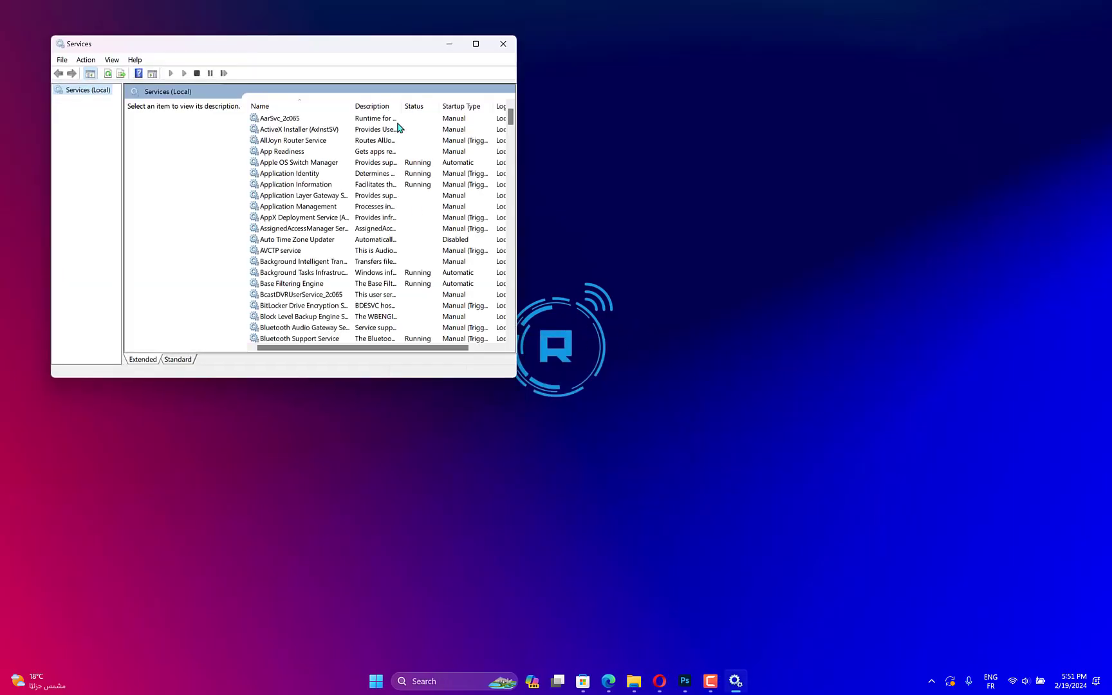
- Maximize Services and bring up the context menu for the Geolocation Service
{"action": "left_click", "coordinate": [476, 42]}
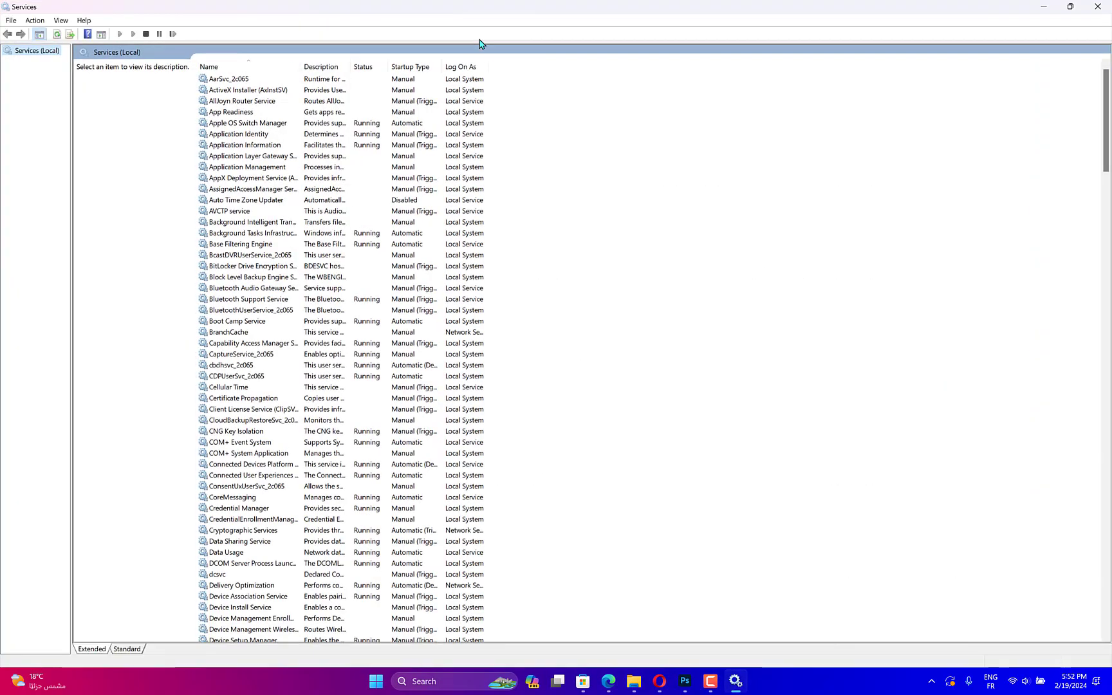
{"action": "mouse_move", "coordinate": [1105, 122]}
{"action": "left_mouse_down"}
{"action": "mouse_move", "coordinate": [1108, 500]}
{"action": "mouse_move", "coordinate": [1109, 184]}
{"action": "left_mouse_up"}
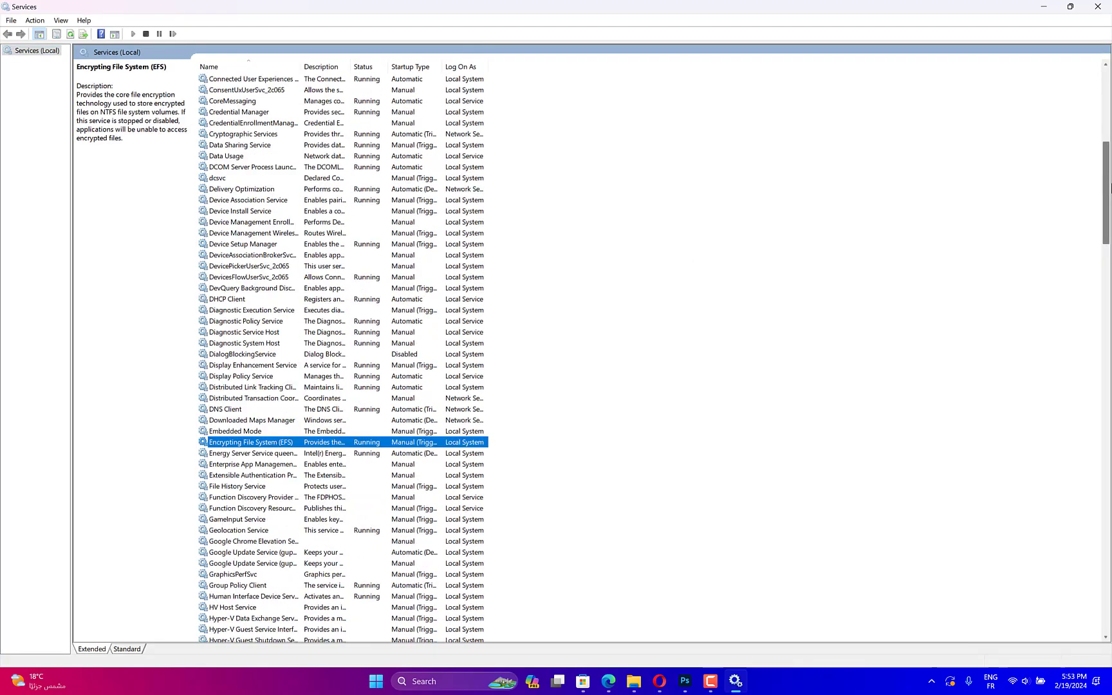
{"action": "left_click_drag", "start_coordinate": [1110, 184], "coordinate": [1110, 188]}
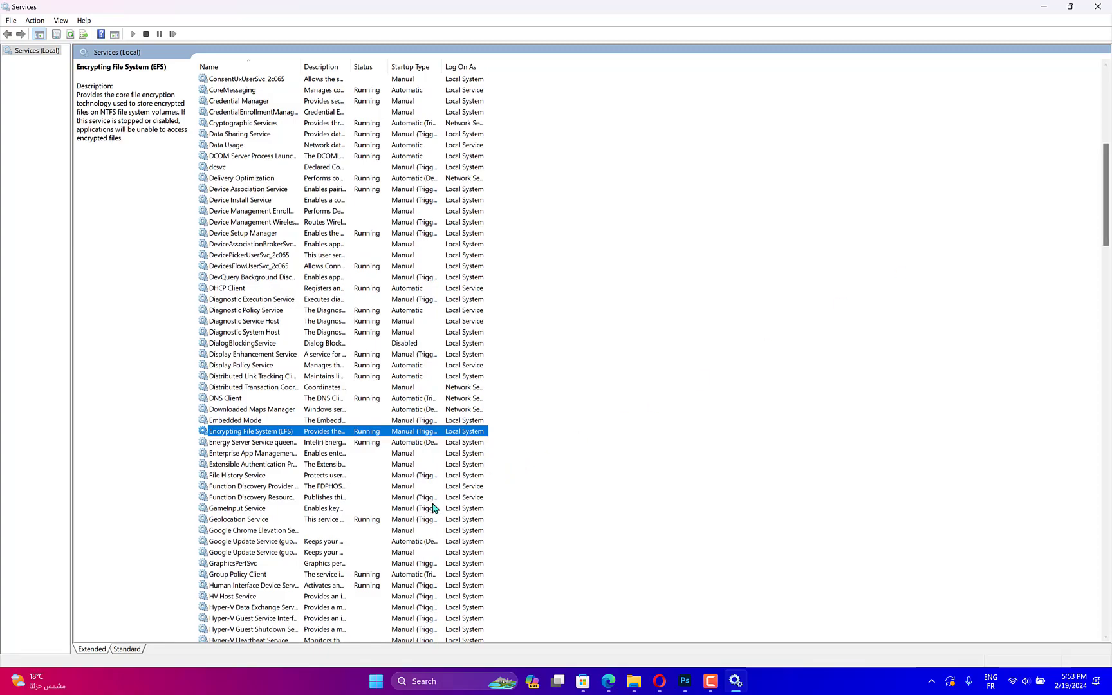
{"action": "left_click", "coordinate": [362, 519]}
{"action": "right_click", "coordinate": [362, 520]}
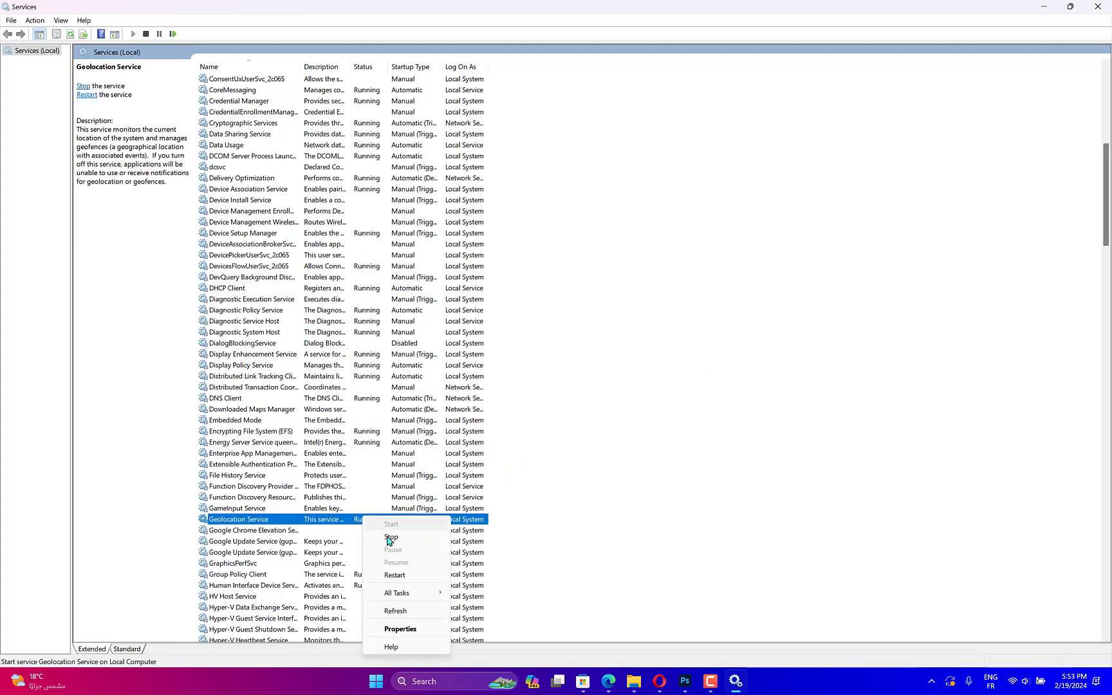
- Set the Geolocation Service startup type to Automatic, apply it, and confirm with OK
{"action": "left_click", "coordinate": [420, 632]}
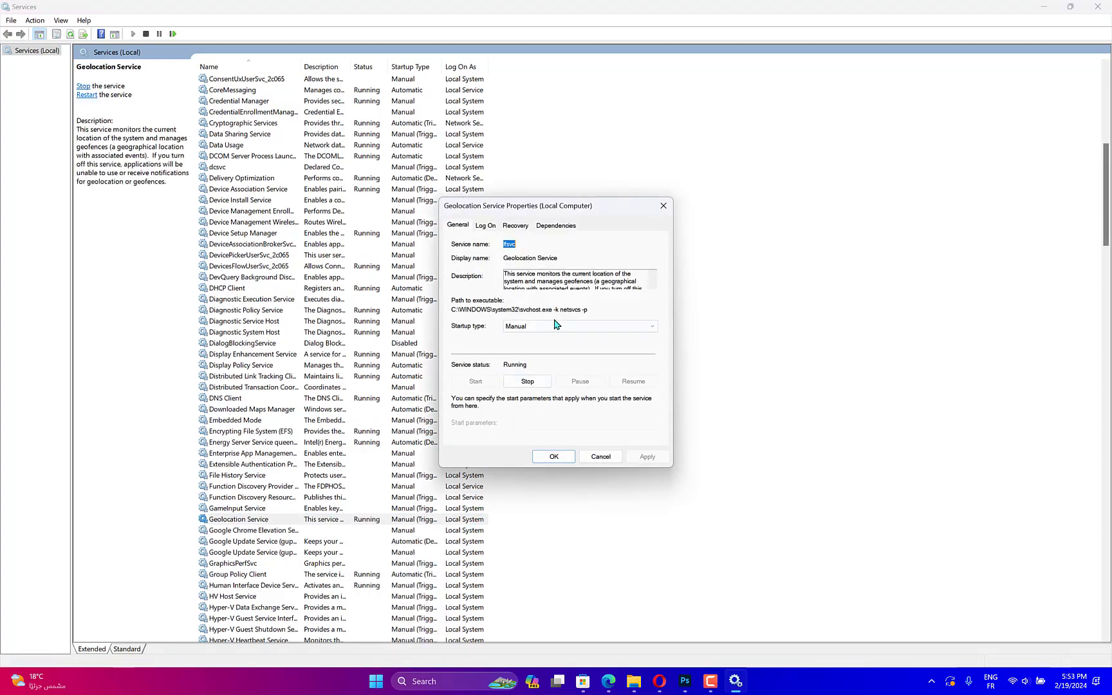
{"action": "left_click", "coordinate": [555, 325]}
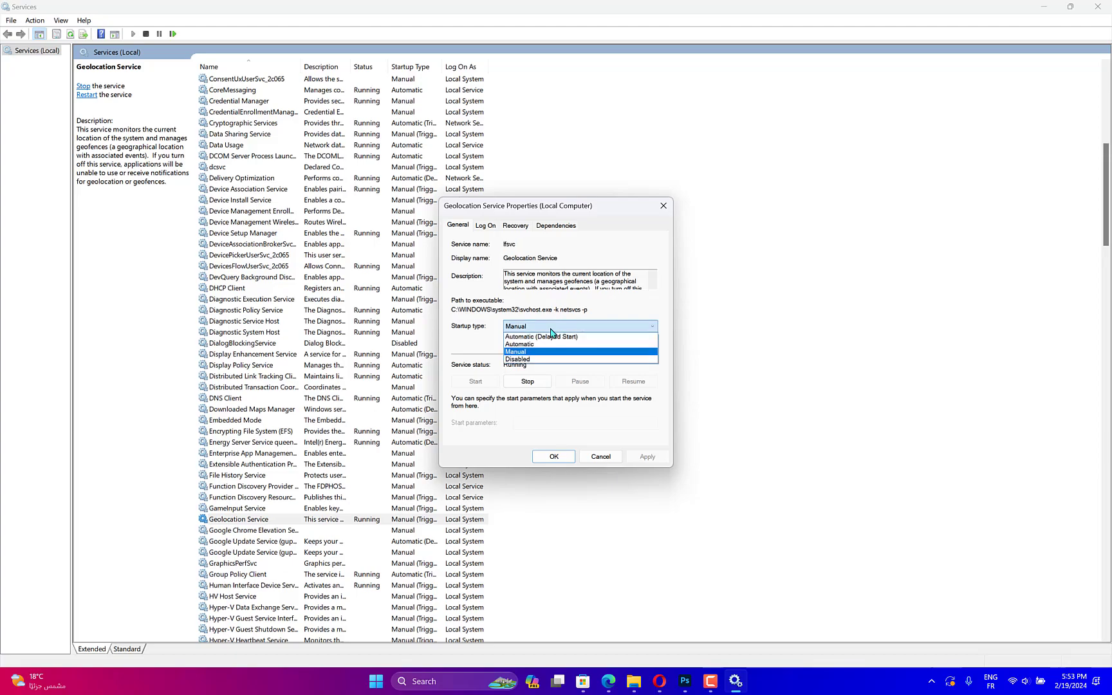
{"action": "left_click", "coordinate": [556, 344]}
{"action": "left_click", "coordinate": [644, 456]}
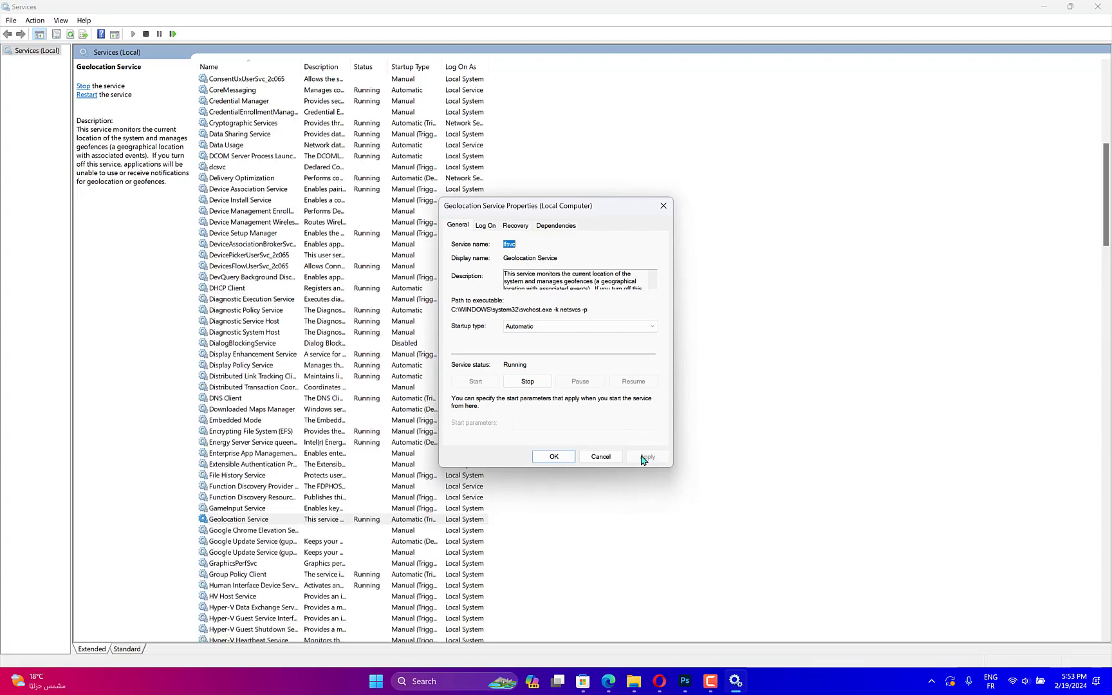
{"action": "left_click", "coordinate": [548, 458]}
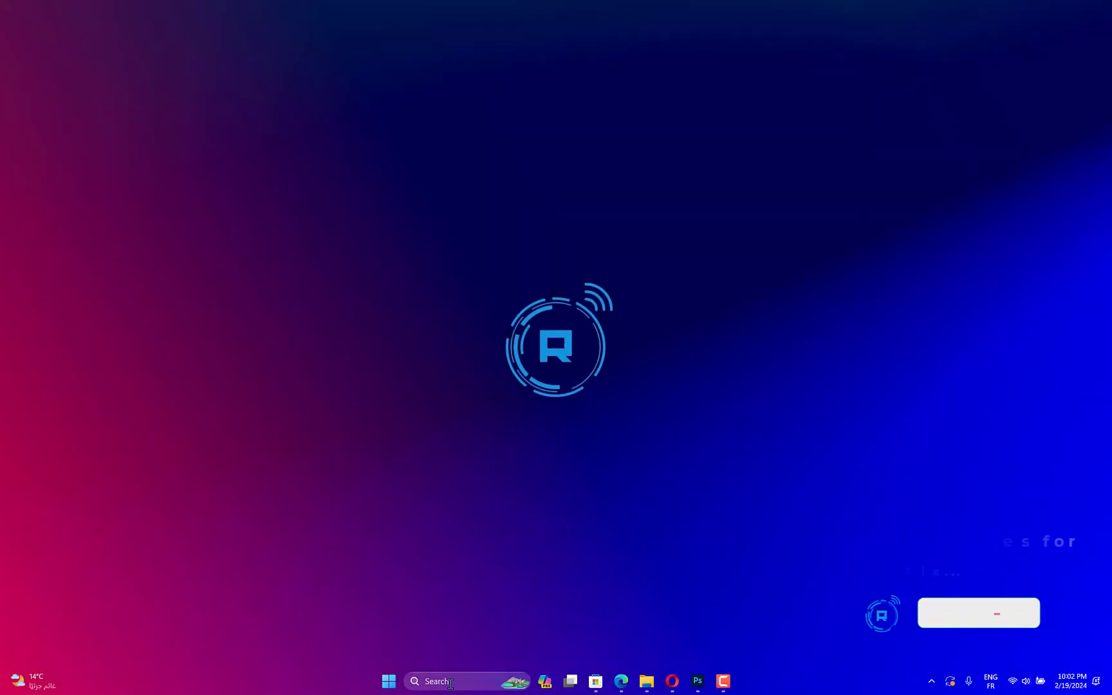
{"action": "left_click", "coordinate": [450, 682]}
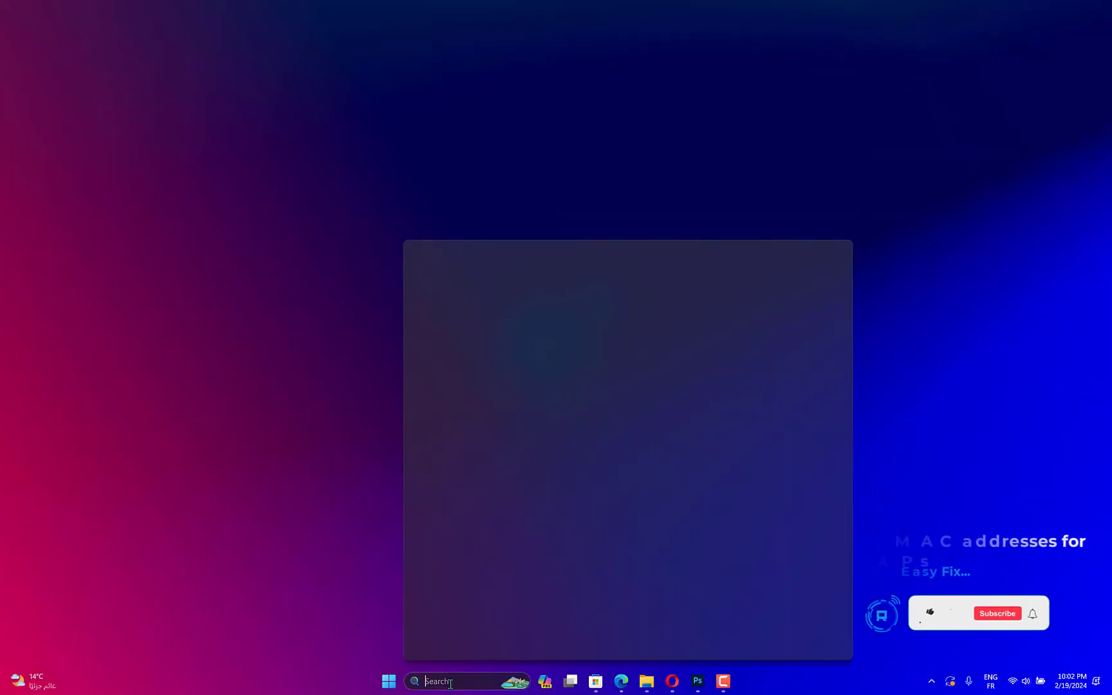
{"action": "type", "text": "cmd"}
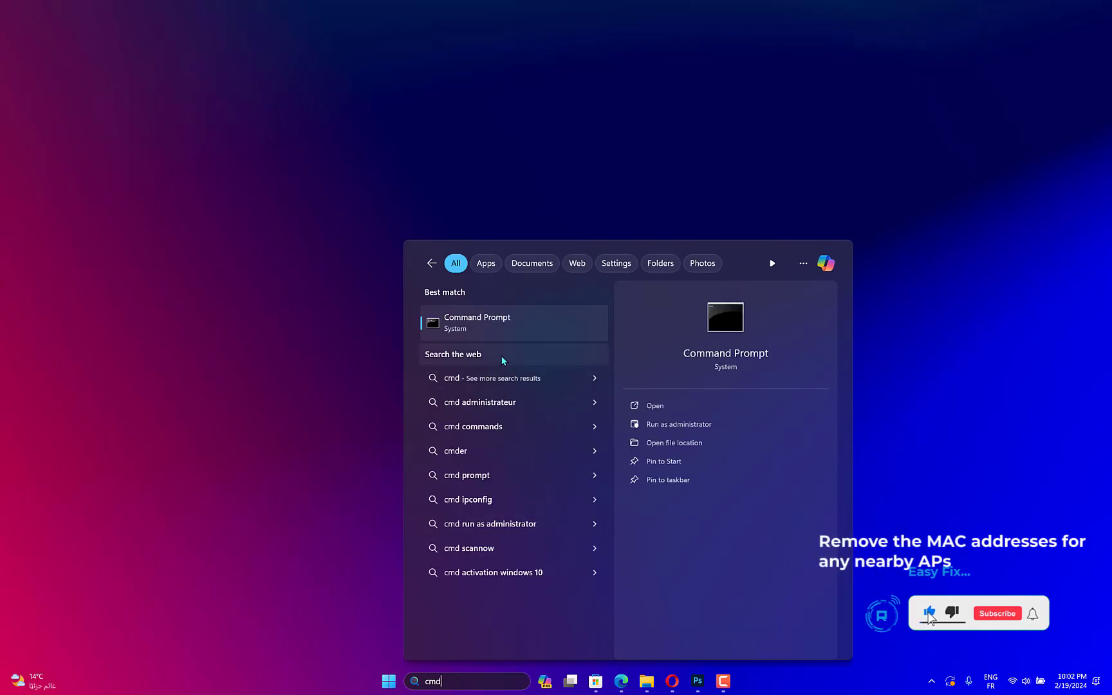
{"action": "right_click", "coordinate": [517, 308]}
{"action": "left_click", "coordinate": [563, 323]}
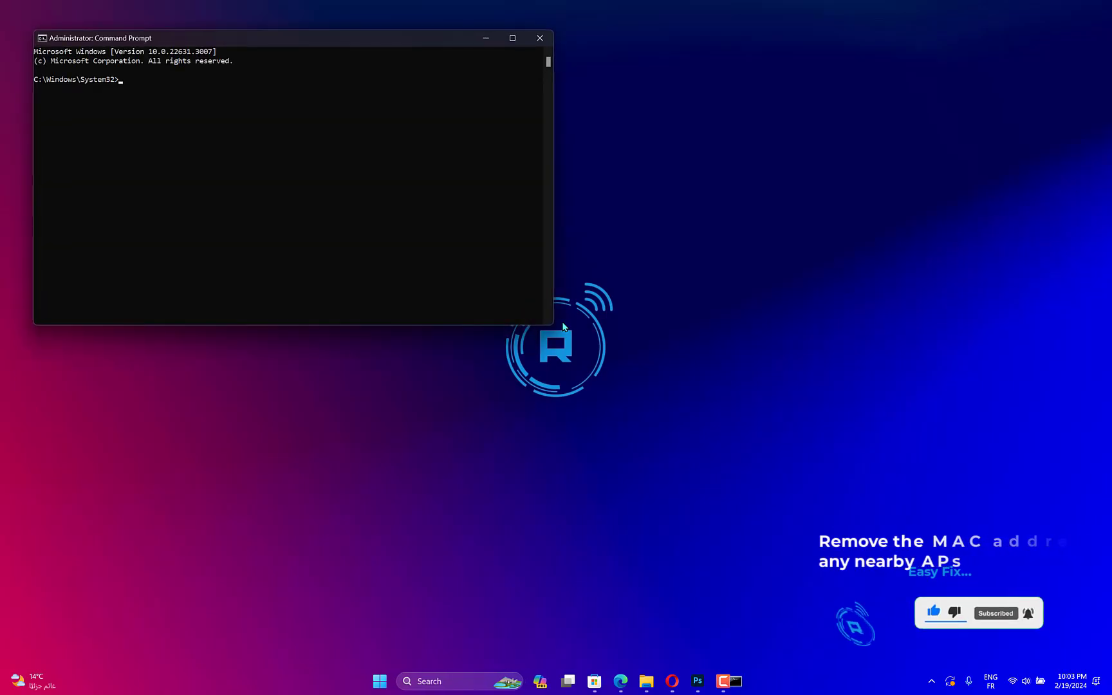
{"action": "type", "text": "netsh wlan show networks mode=bssid"}
{"action": "key", "text": "Return"}
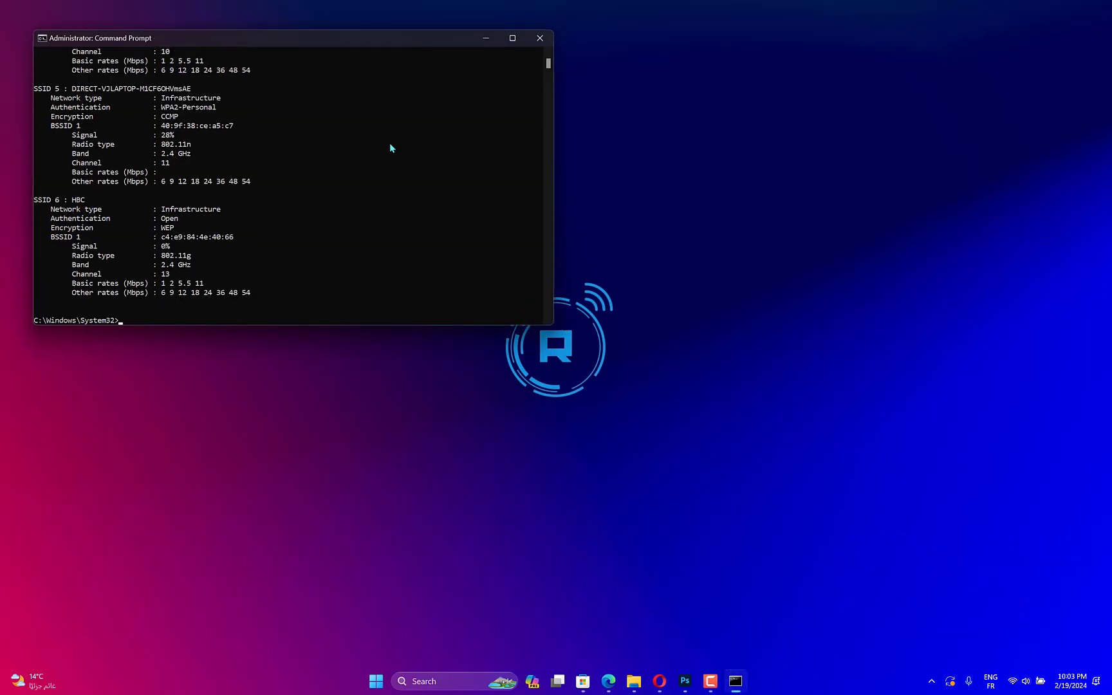
{"action": "scroll", "coordinate": [330, 217], "scroll_direction": "up", "scroll_amount": 15}
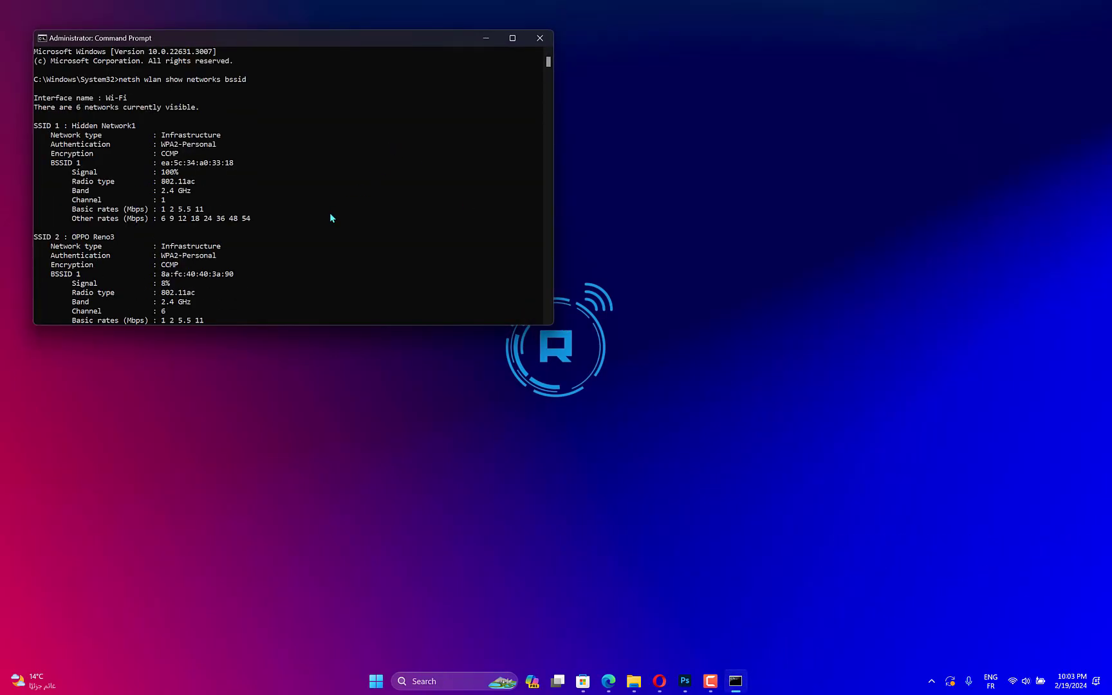
{"action": "scroll", "coordinate": [330, 217], "scroll_direction": "down", "scroll_amount": 3}
{"action": "scroll", "coordinate": [331, 223], "scroll_direction": "down", "scroll_amount": 6}
{"action": "scroll", "coordinate": [332, 222], "scroll_direction": "up", "scroll_amount": 9}
{"action": "scroll", "coordinate": [310, 213], "scroll_direction": "down", "scroll_amount": 20}
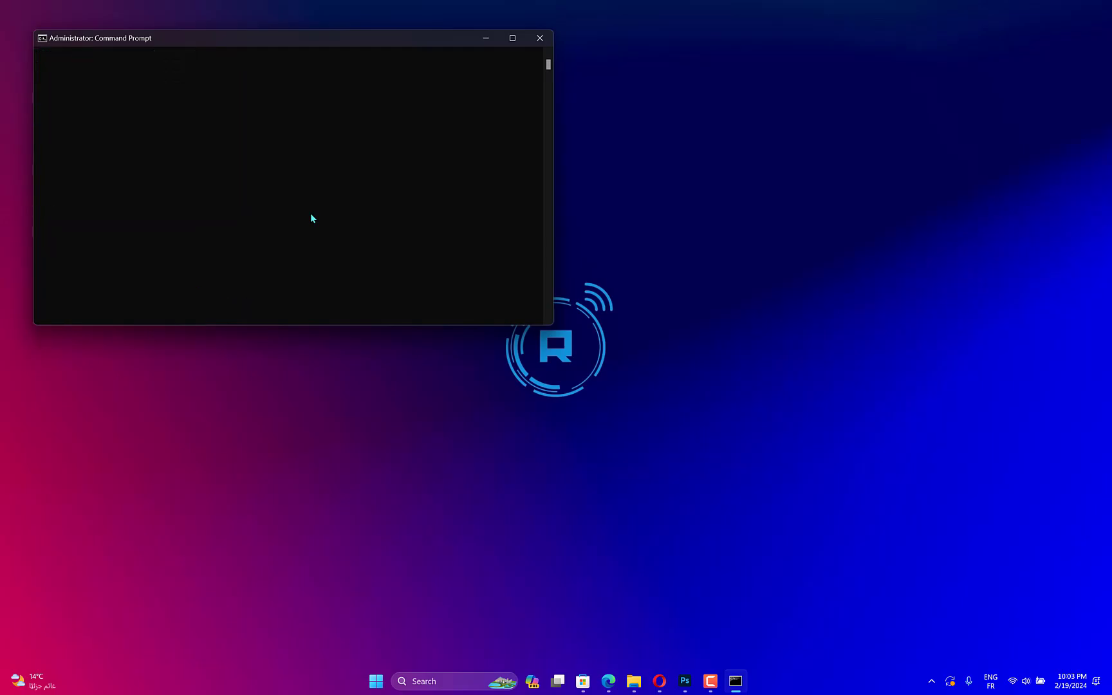
{"action": "scroll", "coordinate": [311, 213], "scroll_direction": "up", "scroll_amount": 5}
{"action": "scroll", "coordinate": [311, 213], "scroll_direction": "up", "scroll_amount": 6}
{"action": "scroll", "coordinate": [311, 217], "scroll_direction": "up", "scroll_amount": 17}
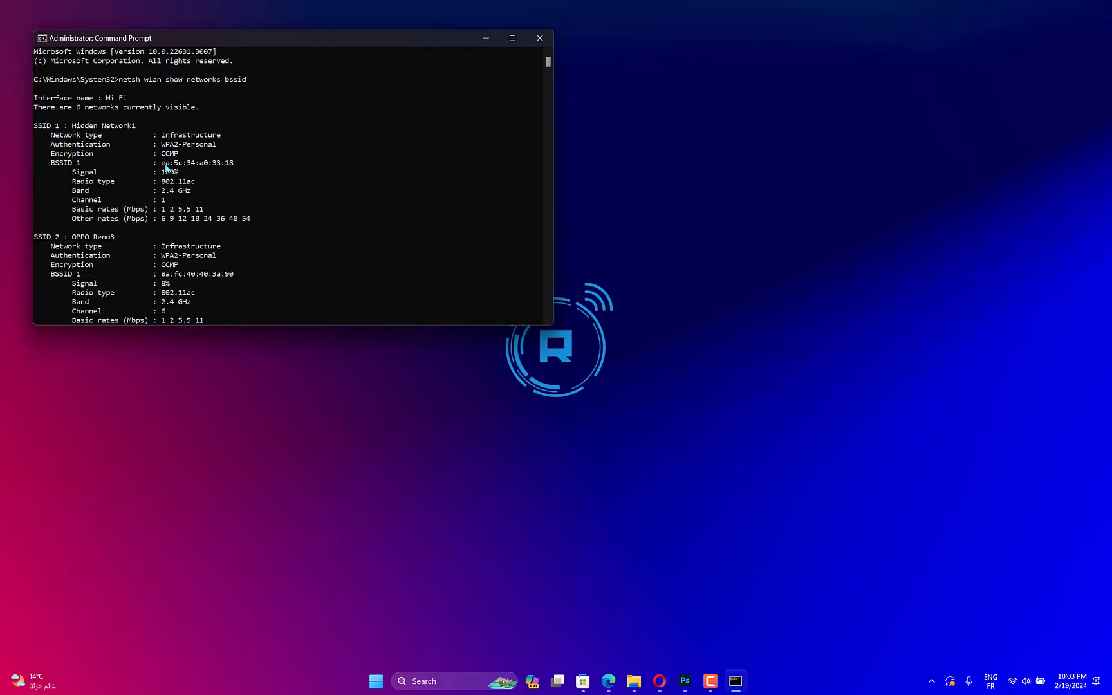
{"action": "scroll", "coordinate": [167, 168], "scroll_direction": "down", "scroll_amount": 14}
{"action": "scroll", "coordinate": [251, 202], "scroll_direction": "up", "scroll_amount": 8}
{"action": "scroll", "coordinate": [251, 202], "scroll_direction": "up", "scroll_amount": 8}
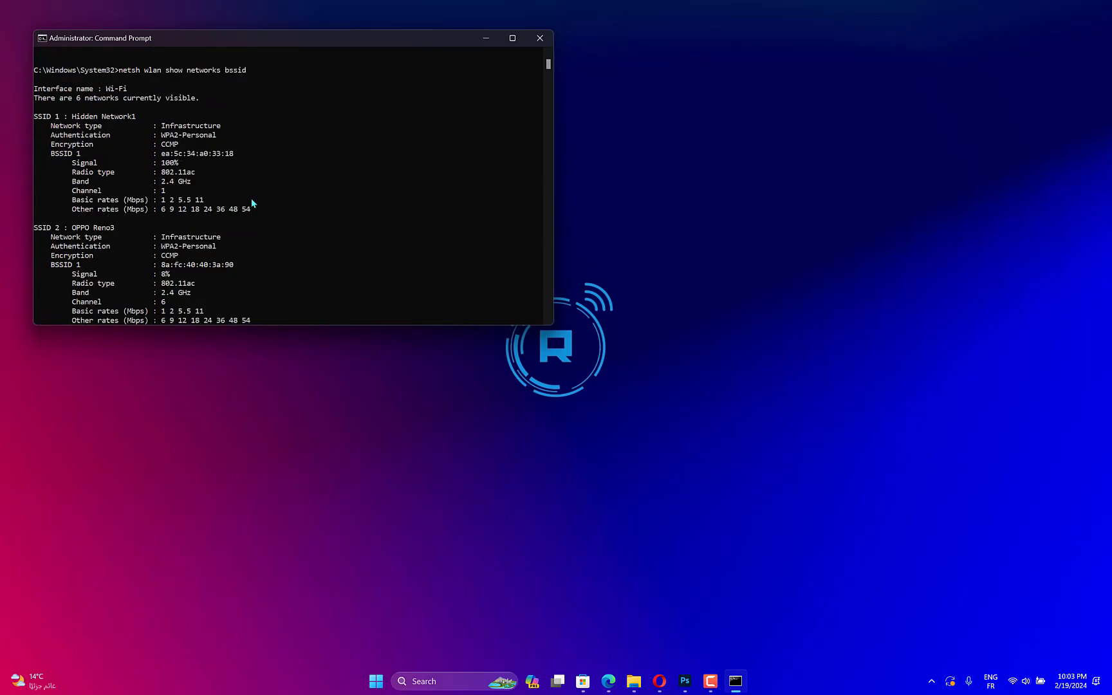
{"action": "scroll", "coordinate": [251, 202], "scroll_direction": "down", "scroll_amount": 8}
{"action": "scroll", "coordinate": [251, 203], "scroll_direction": "up", "scroll_amount": 9}
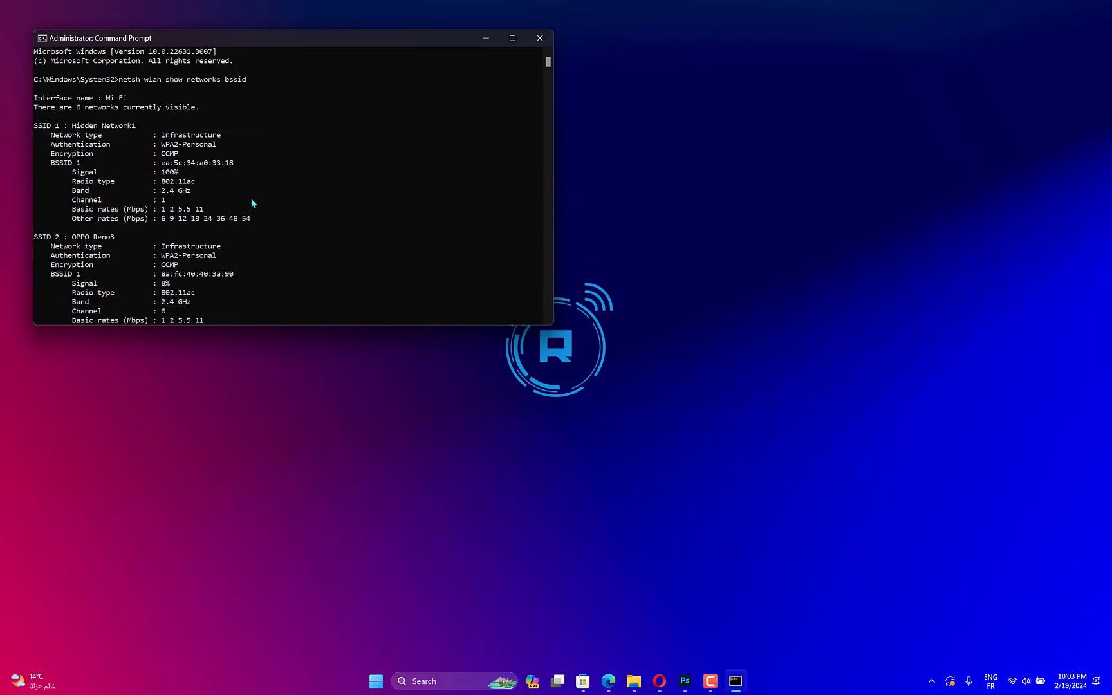
{"action": "mouse_move", "coordinate": [162, 168]}
{"action": "left_mouse_down"}
{"action": "mouse_move", "coordinate": [282, 164]}
{"action": "mouse_move", "coordinate": [235, 163]}
{"action": "left_mouse_up"}
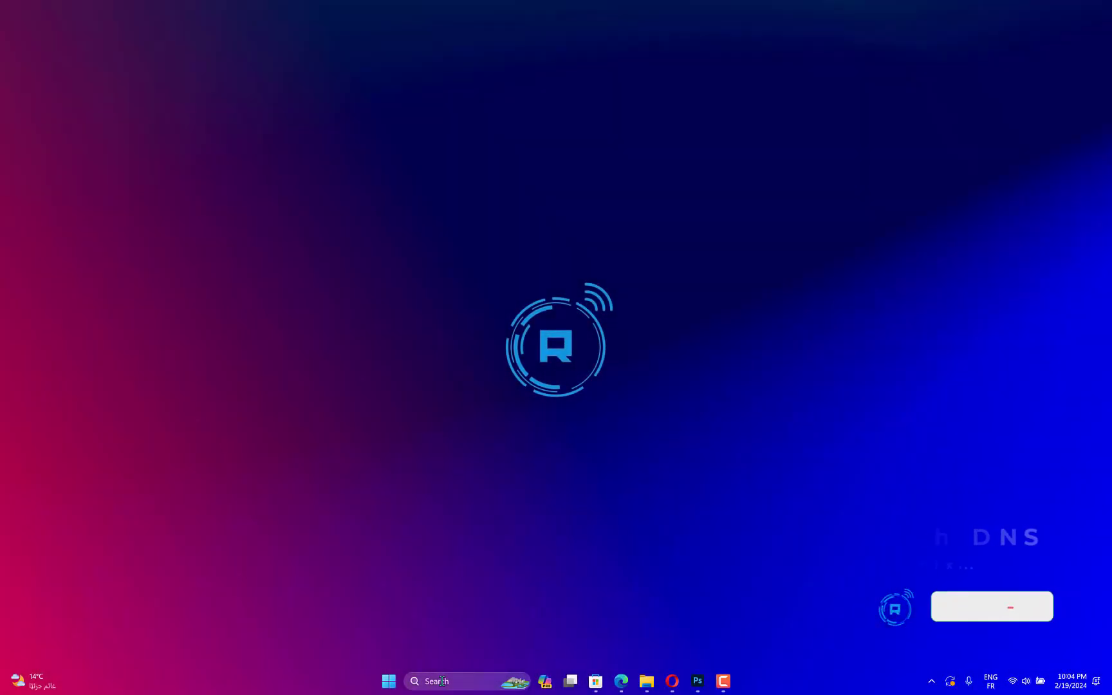
- In an administrator Command Prompt, run ipconfig /flushdns, ipconfig /release and ipconfig /renew
{"action": "left_click", "coordinate": [460, 681]}
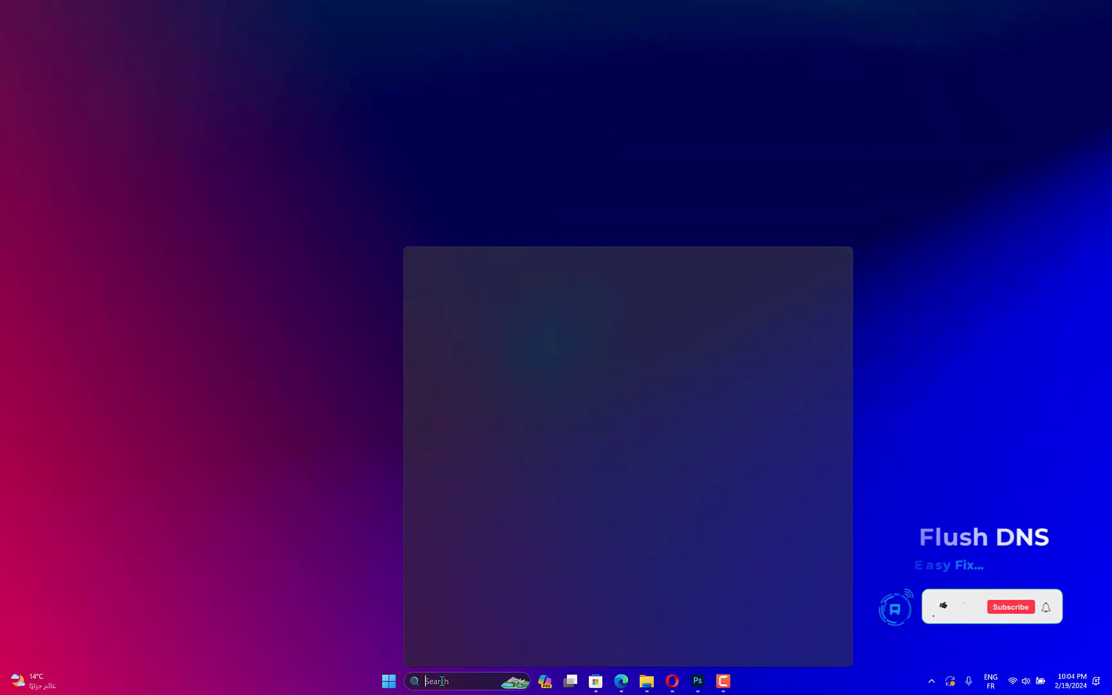
{"action": "type", "text": "cmd"}
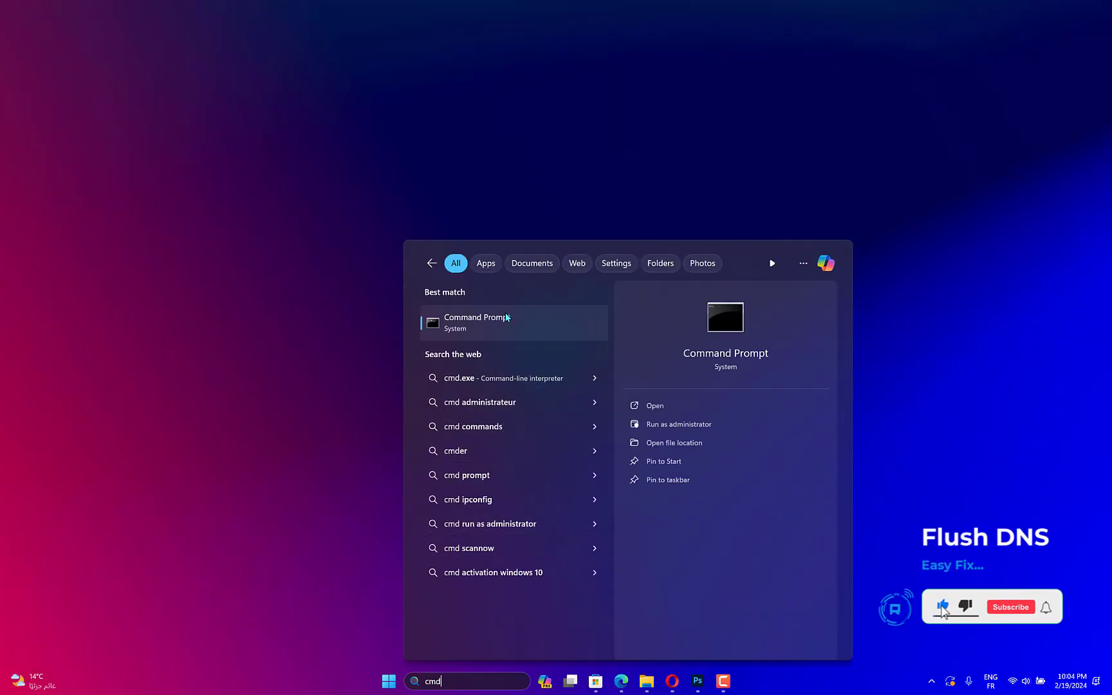
{"action": "right_click", "coordinate": [516, 330]}
{"action": "left_click", "coordinate": [538, 328]}
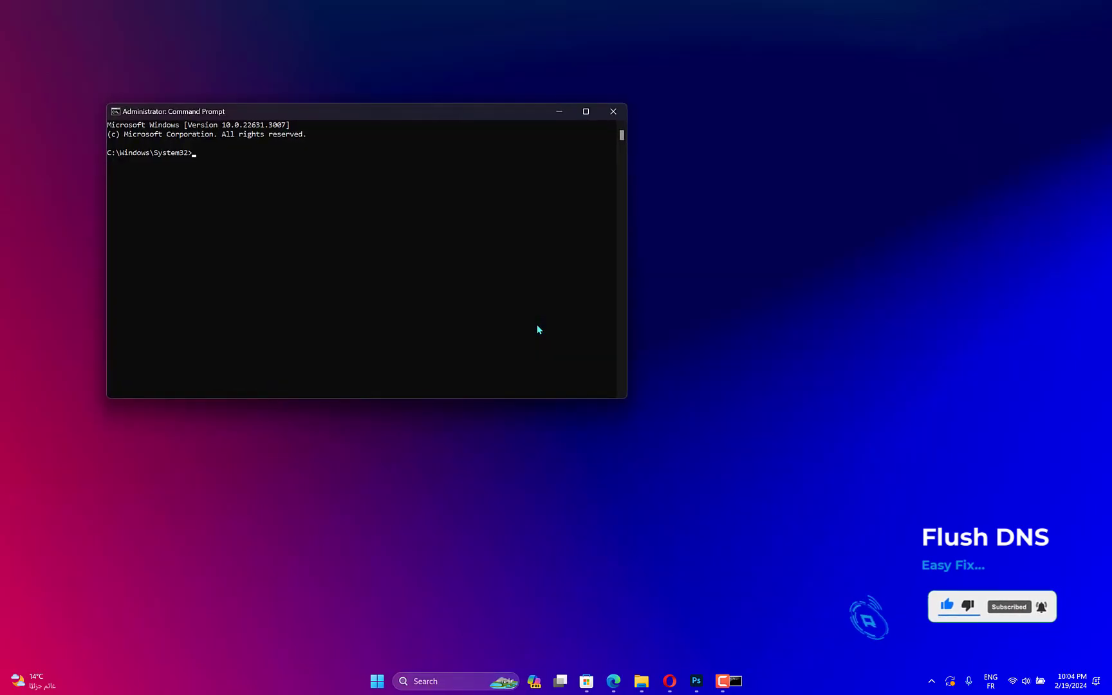
{"action": "type", "text": "ipconfig /flushdns"}
{"action": "key", "text": "Return"}
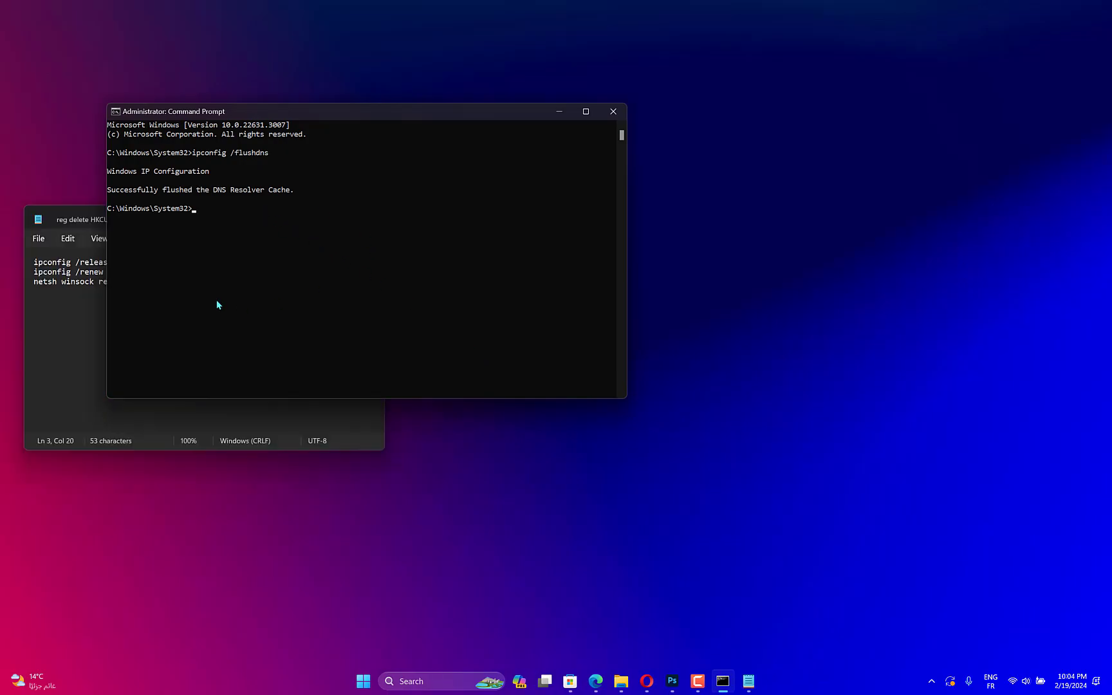
{"action": "type", "text": "ipconfig /release"}
{"action": "key", "text": "Return"}
{"action": "type", "text": "ipconfig /renew"}
{"action": "key", "text": "Return"}
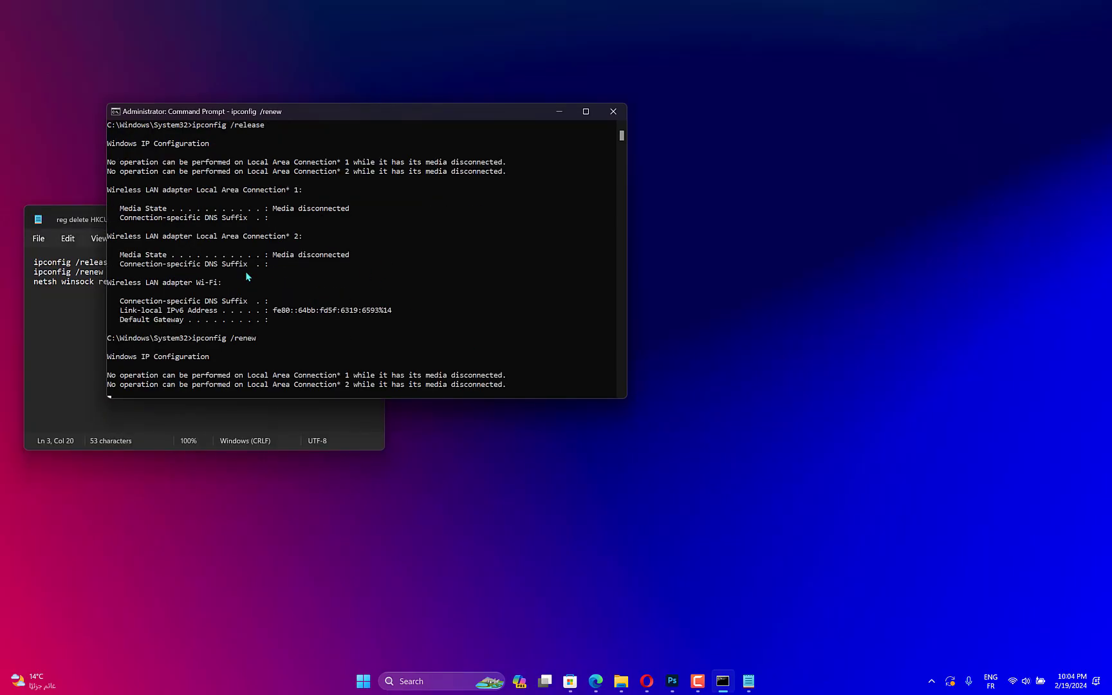
{"action": "triple_click", "coordinate": [91, 273]}
{"action": "left_click", "coordinate": [425, 353]}
{"action": "type", "text": "netsh winsock reset"}
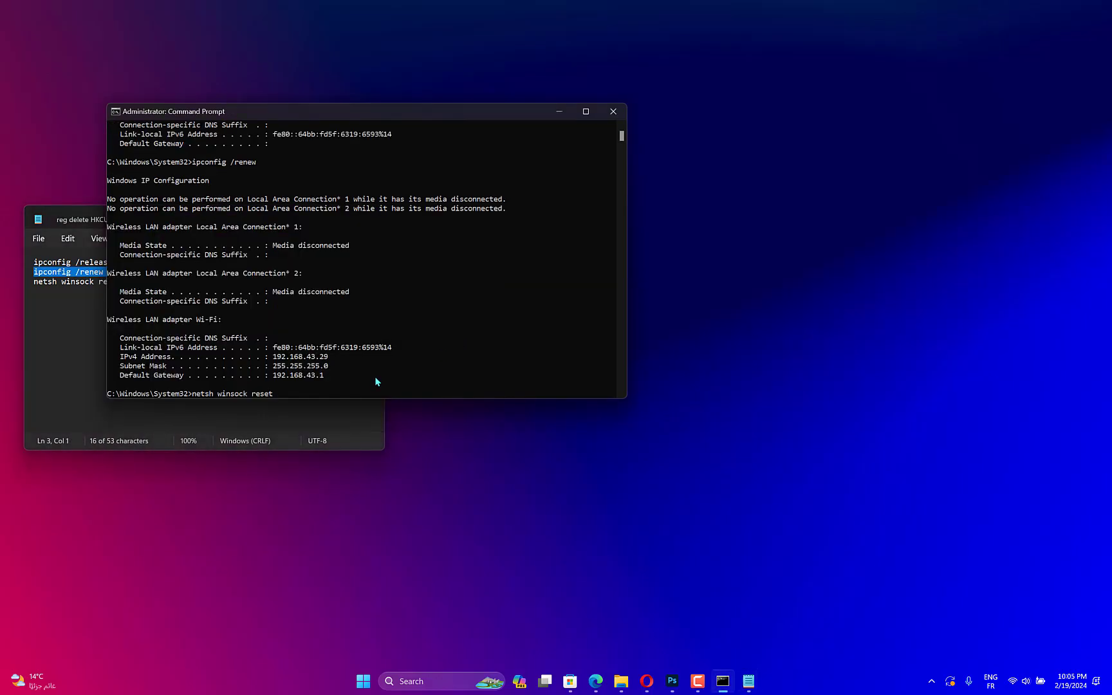
{"action": "type", "text": "ipconfig /renew"}
{"action": "type", "text": "ipconfig /renew"}
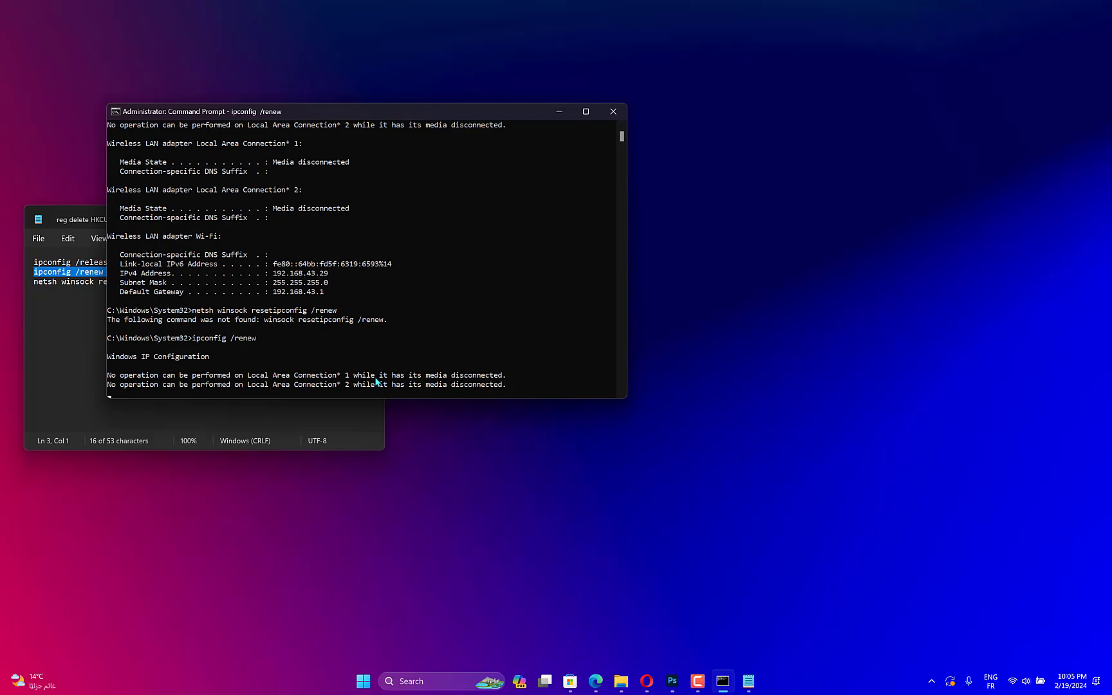
- Copy netsh winsock reset from the notes and run it to reset the Winsock catalog
{"action": "left_click", "coordinate": [82, 290]}
{"action": "triple_click", "coordinate": [83, 286]}
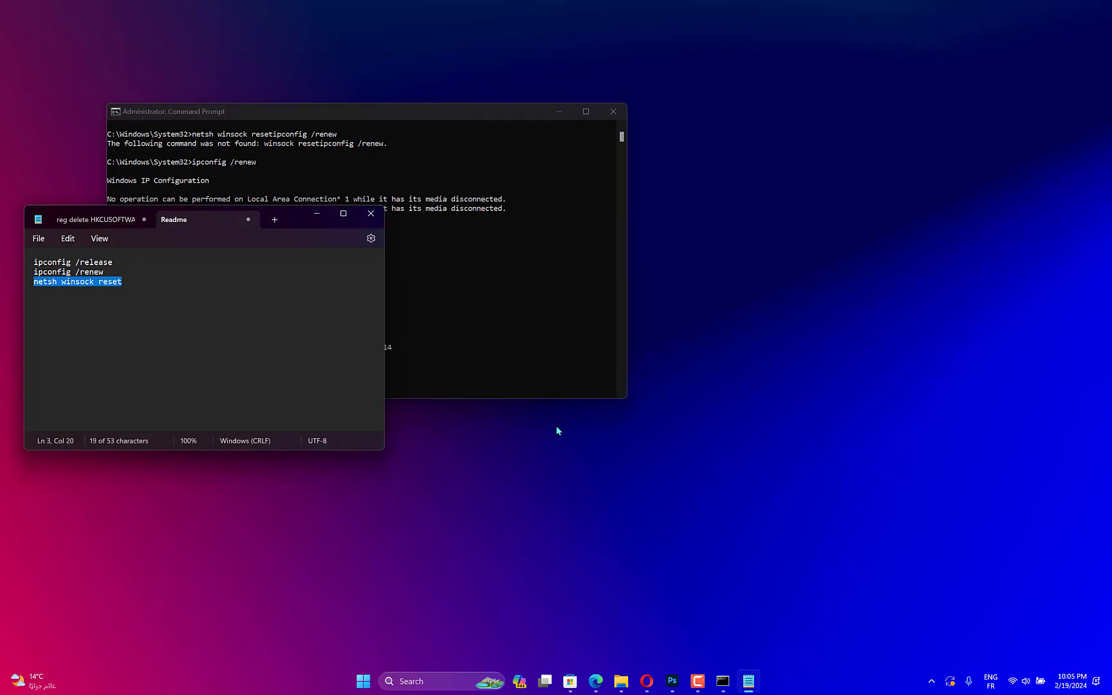
{"action": "key", "text": "ctrl+c"}
{"action": "left_click", "coordinate": [471, 370]}
{"action": "key", "text": "ctrl+v"}
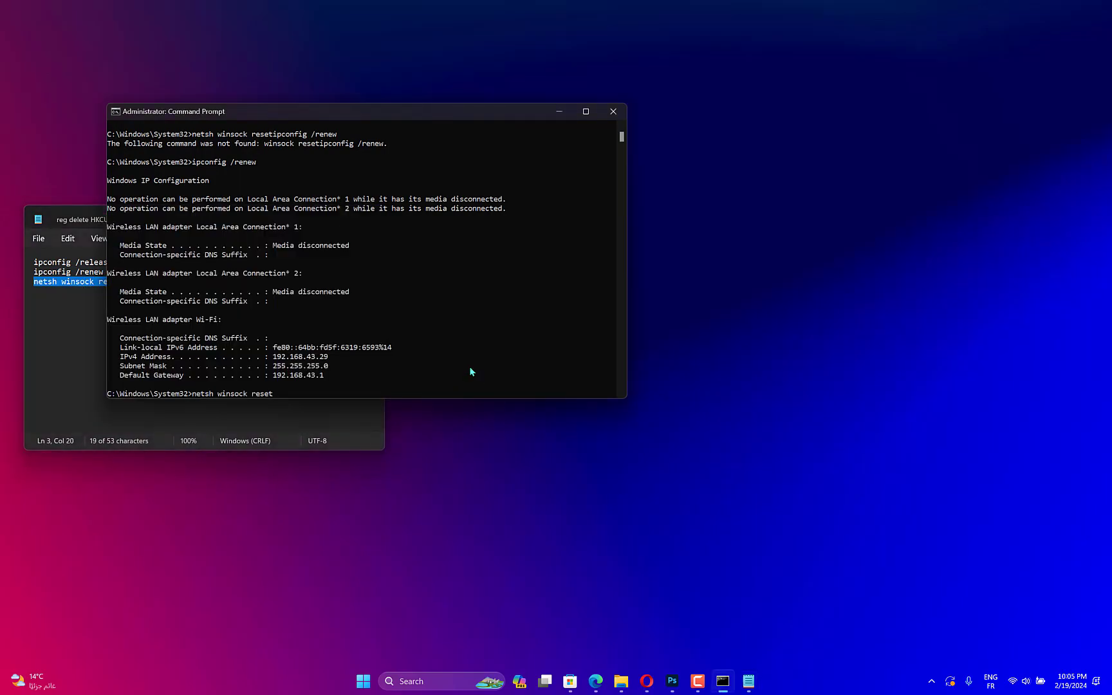
{"action": "key", "text": "Return"}
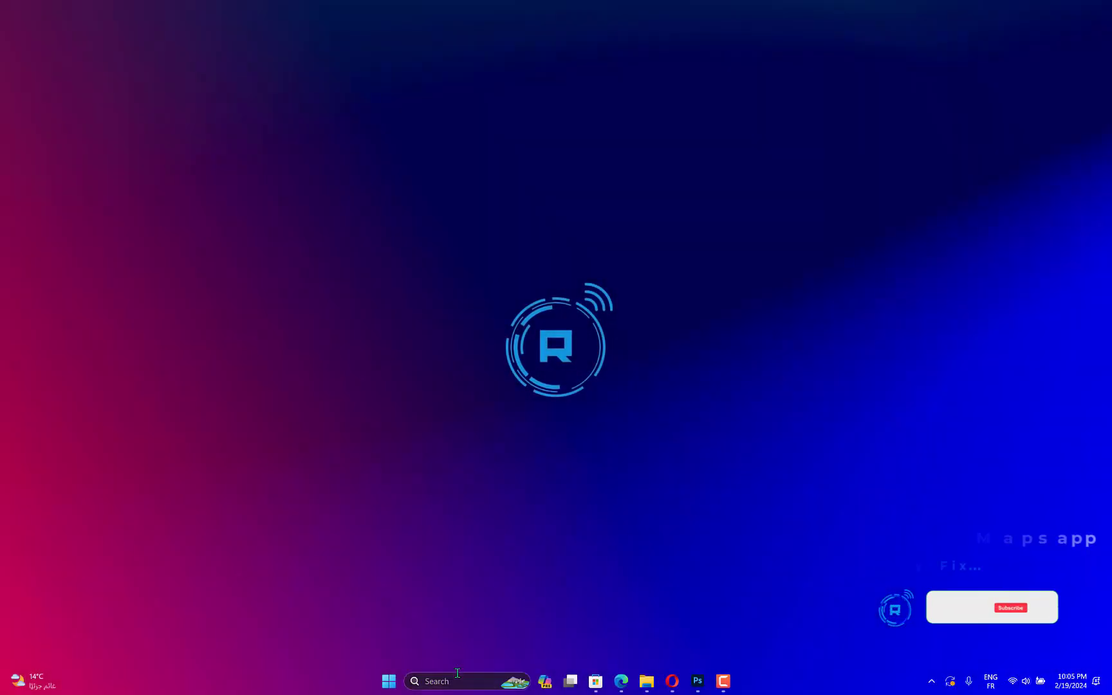
- In administrator PowerShell, run Get-AppxPackage *windowsmaps* | Remove-AppxPackage
{"action": "left_click", "coordinate": [457, 681]}
{"action": "type", "text": "po"}
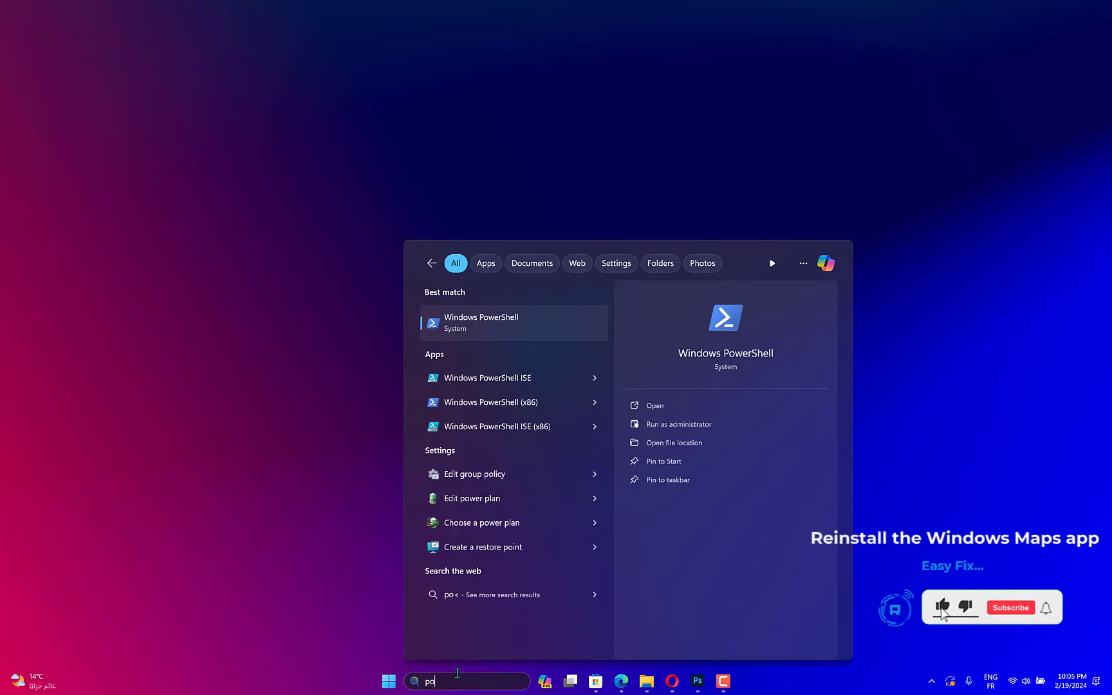
{"action": "type", "text": "w"}
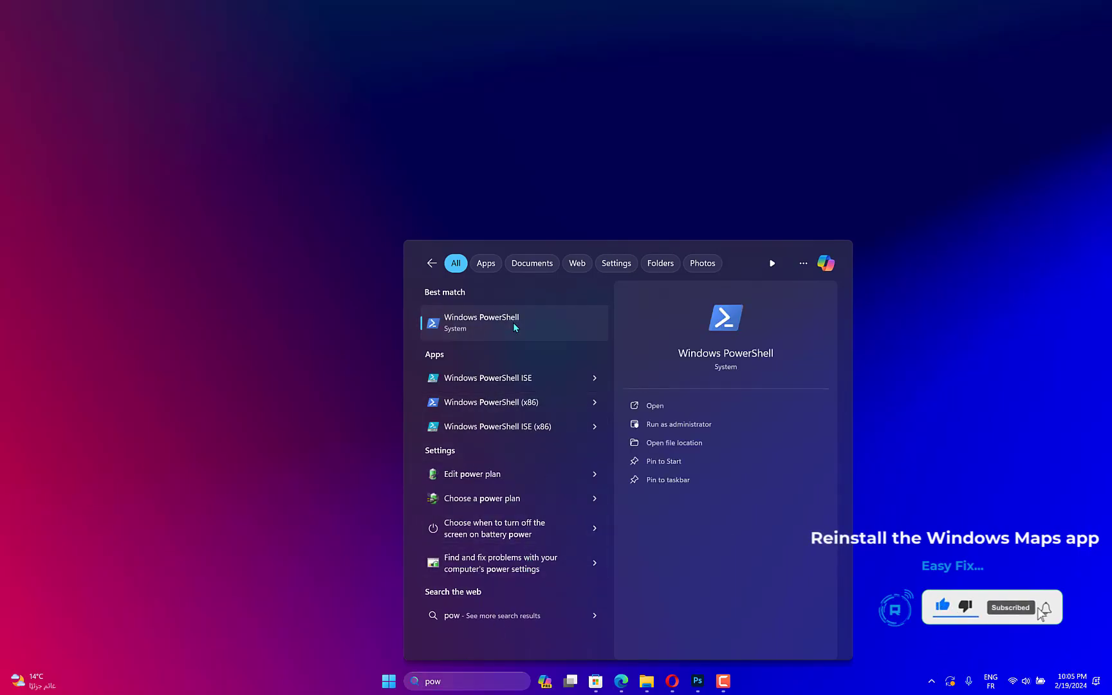
{"action": "right_click", "coordinate": [514, 329]}
{"action": "left_click", "coordinate": [547, 336]}
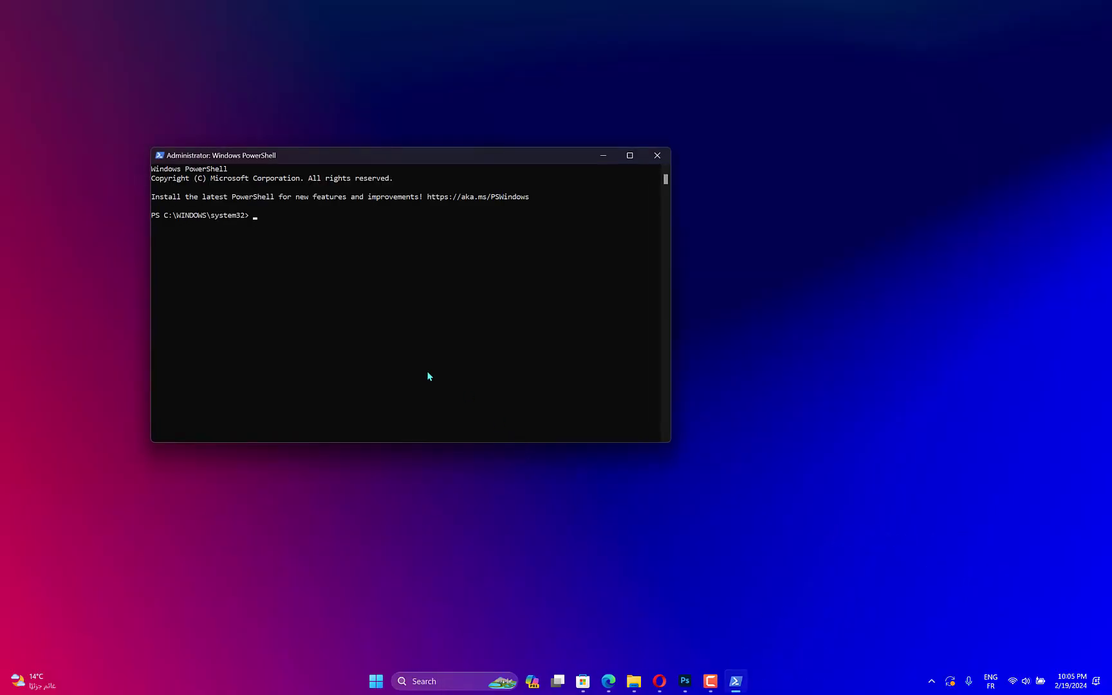
{"action": "key", "text": "ctrl+v"}
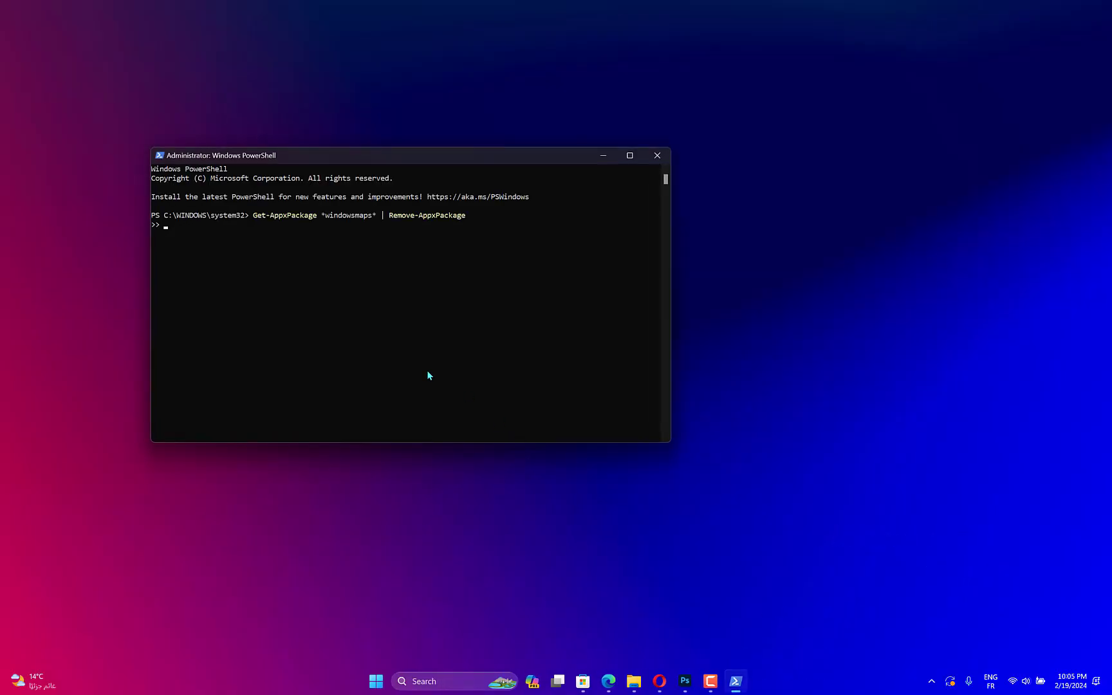
{"action": "key", "text": "Return"}
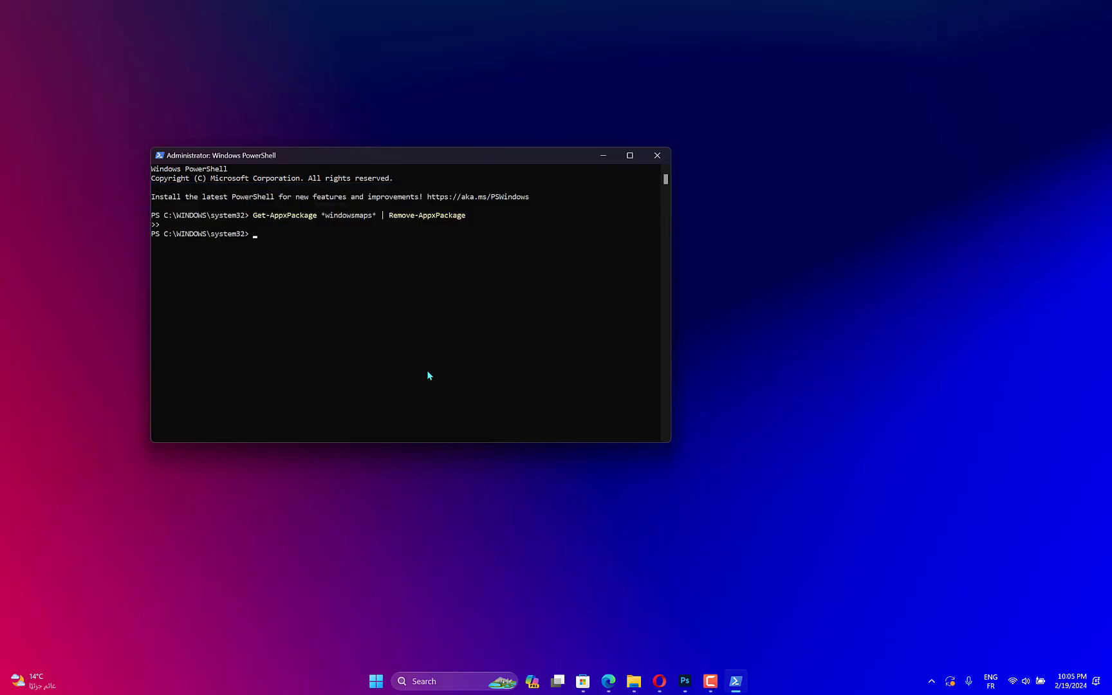